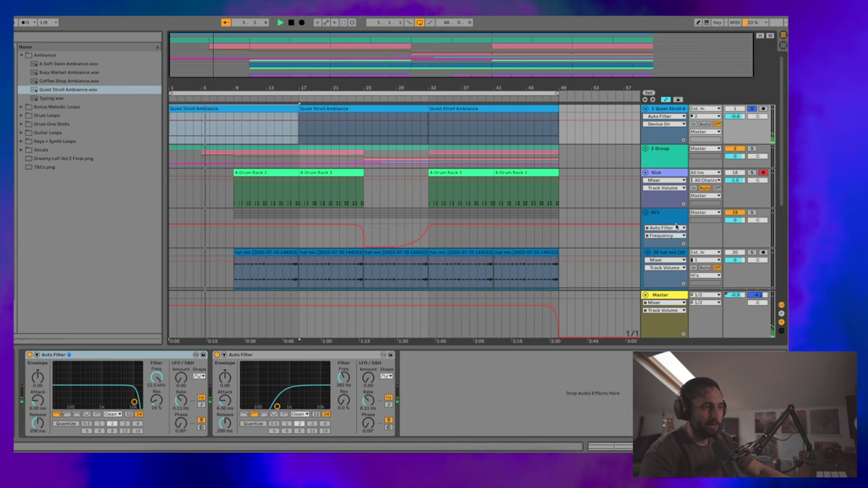
- Collapse the Hi's group and audition the first Kick clip from bar 9 with the Kick track soloed
click(645, 212)
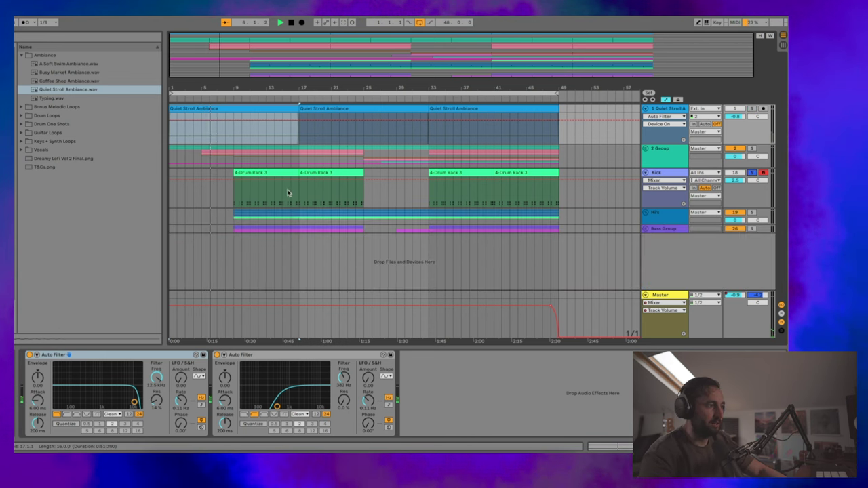
click(275, 172)
key(space)
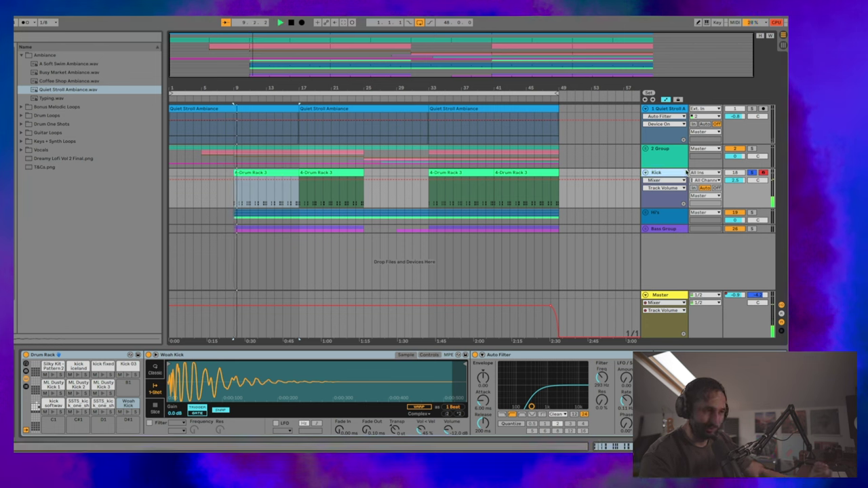
key(space)
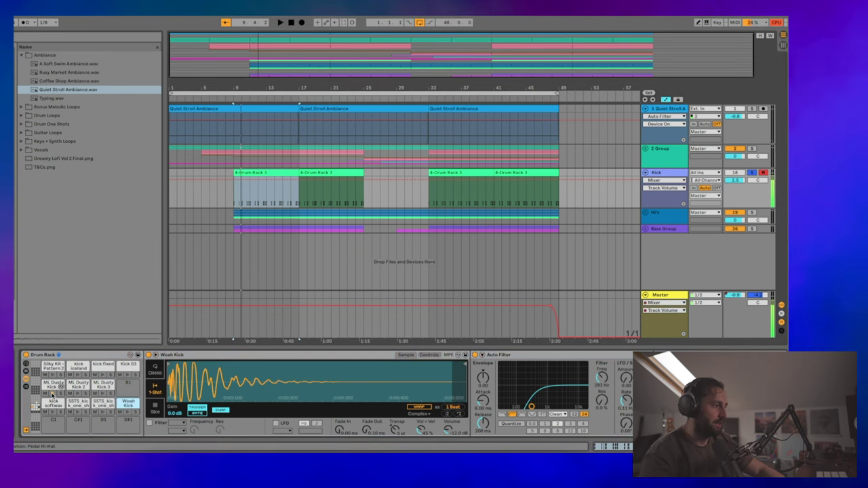
key(space)
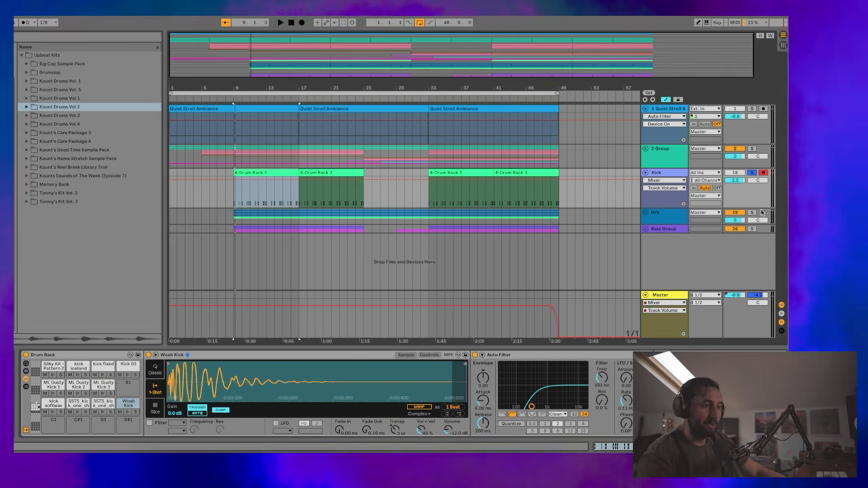
- Expand the Hi's group, play the first Mids clip in solo, and inspect an ML Lofi Wood pad in its Drum Rack
click(645, 213)
click(269, 202)
click(270, 202)
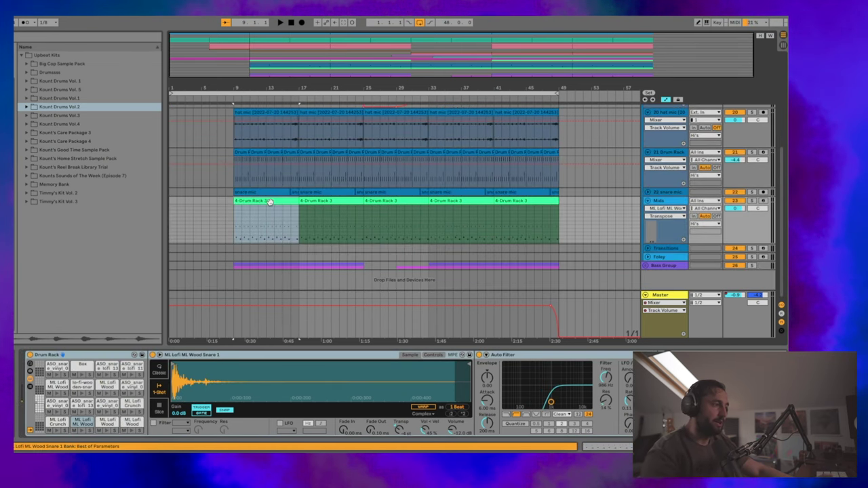
key(space)
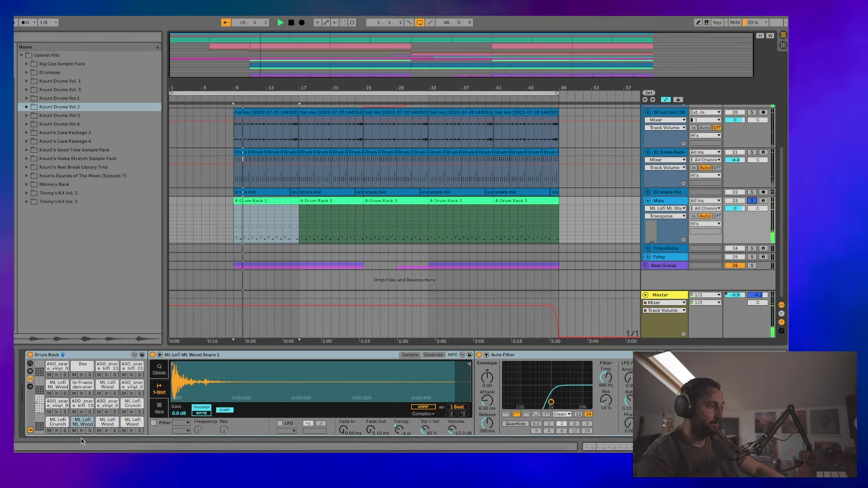
click(58, 385)
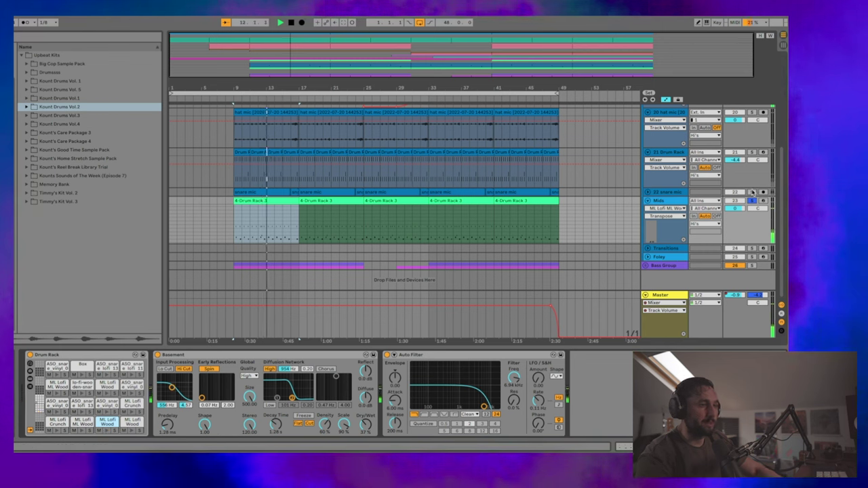
- Unfold and solo the snare mic track, and play its first clips, including the short fill at bar 16
click(647, 193)
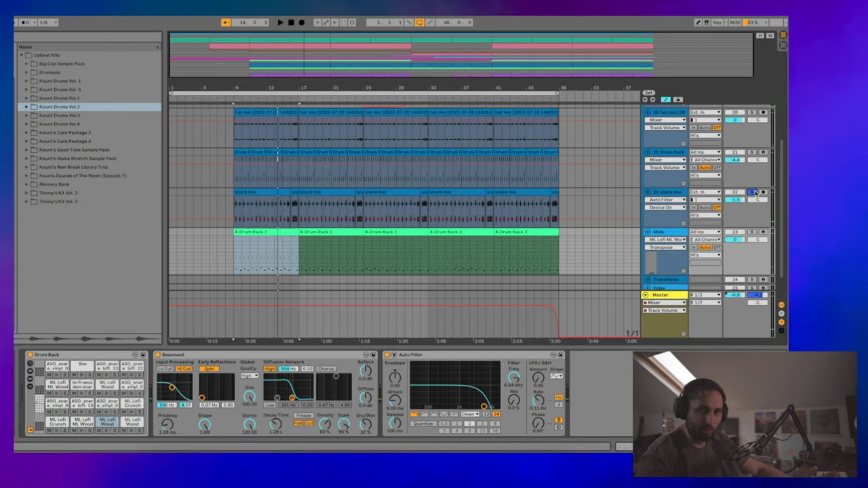
key(space)
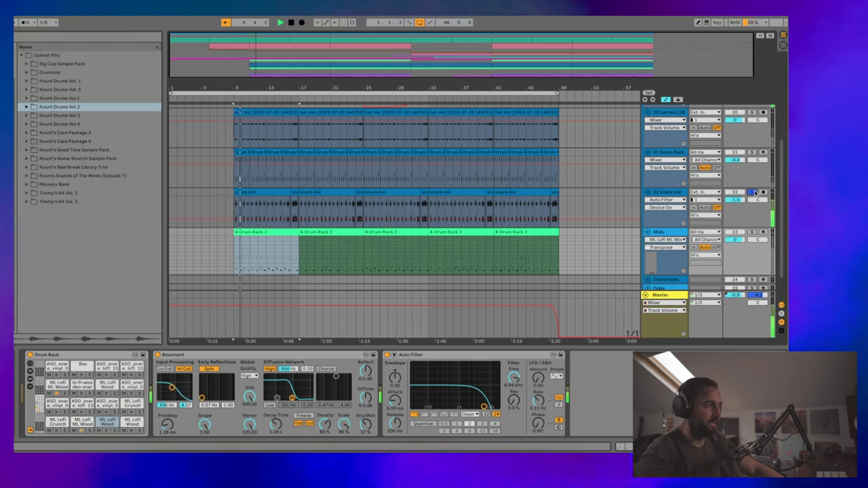
click(294, 196)
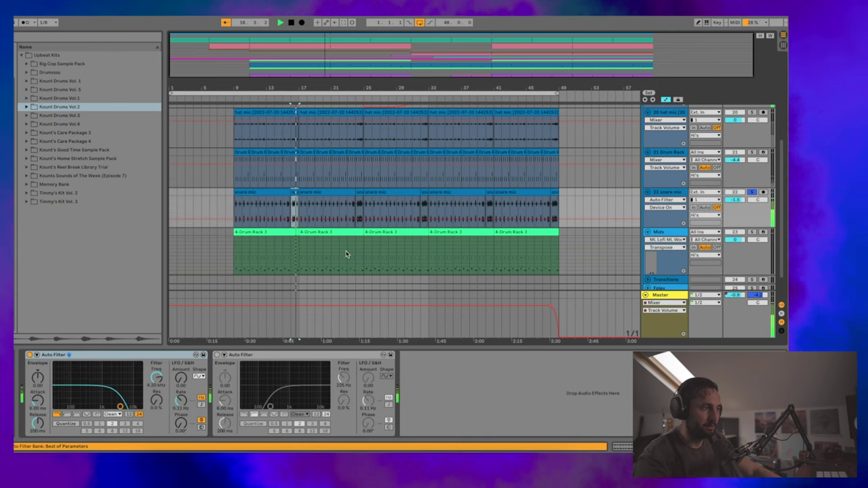
key(space)
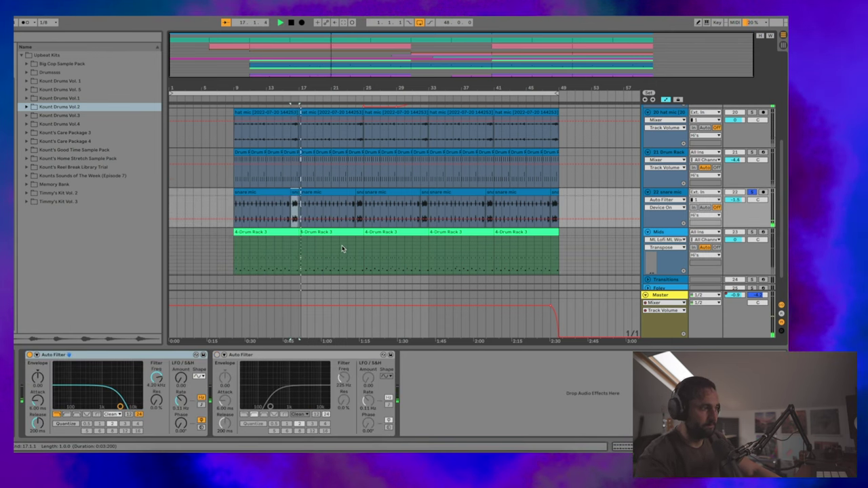
- Solo the hat mic track together with the snare mic track and play both
scroll(656, 172, up, 2)
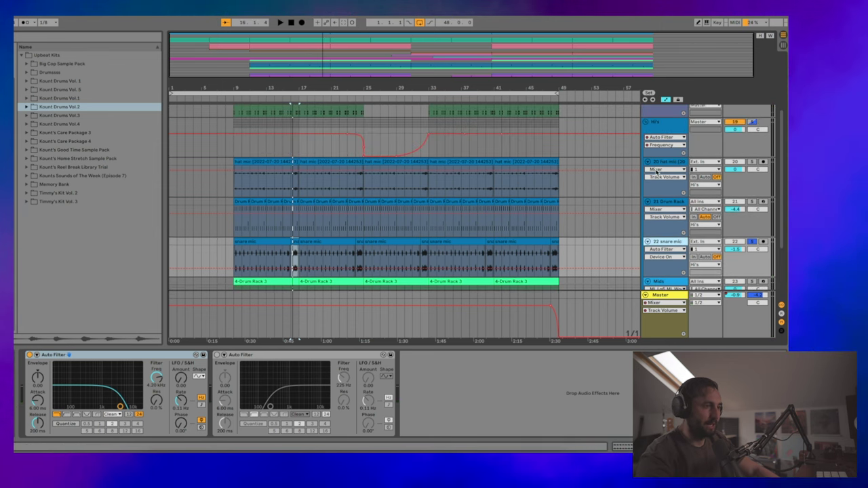
click(751, 162)
key(space)
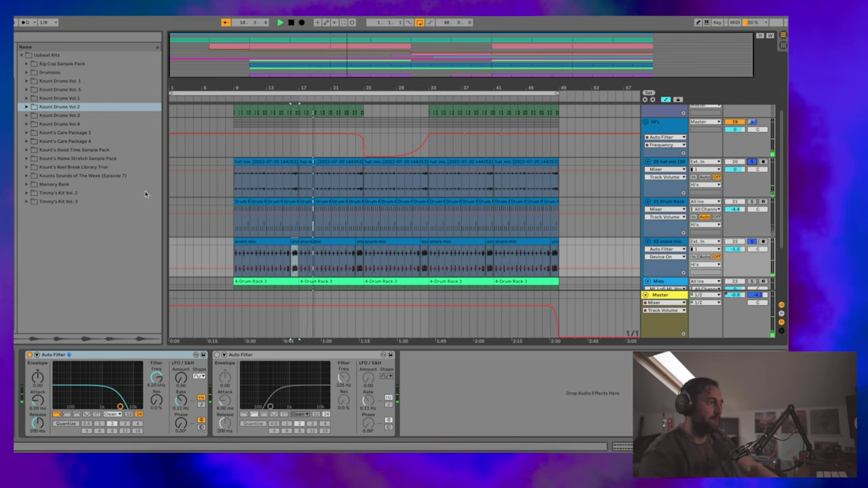
- Open Timmy's Kit Vol. 2 in the browser and preview the dry and wet bed stuy 79bpm loops
click(27, 192)
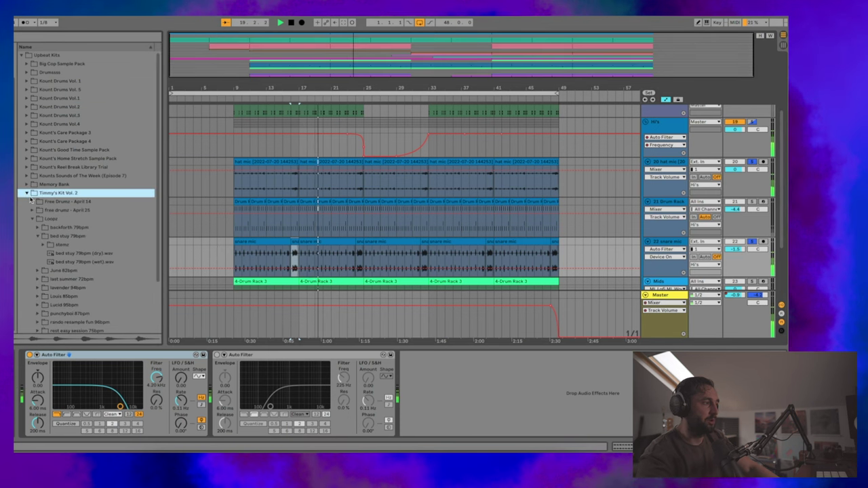
click(81, 253)
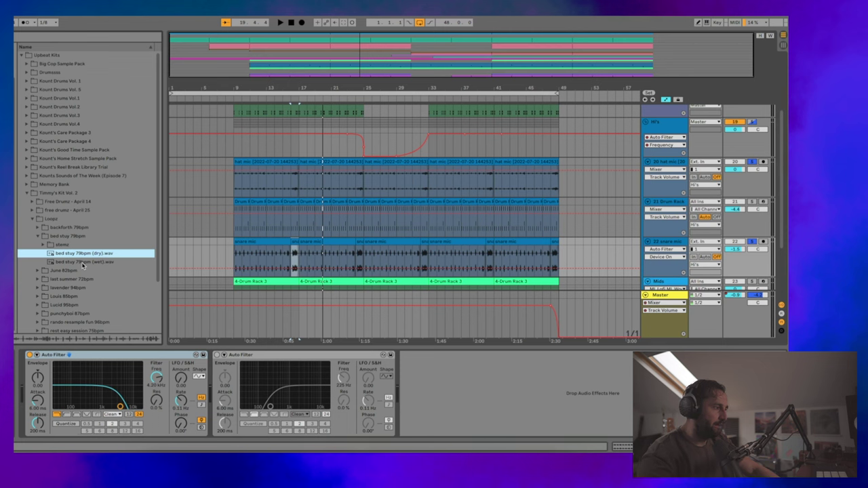
click(83, 261)
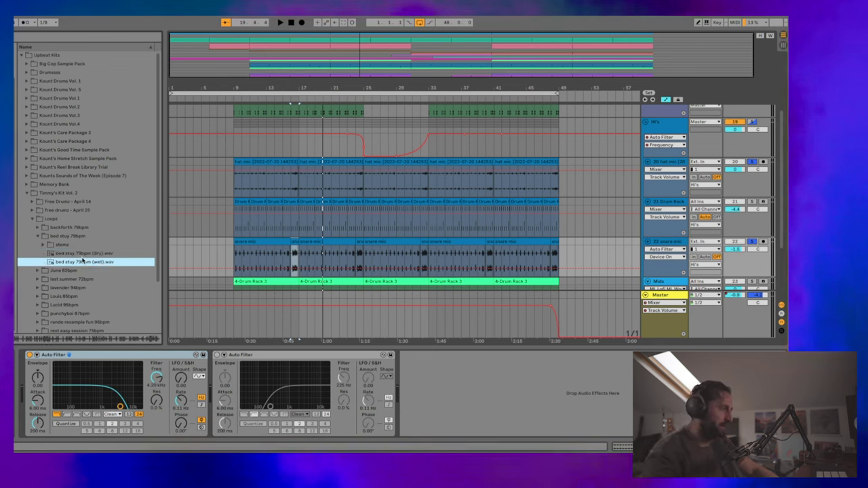
click(69, 237)
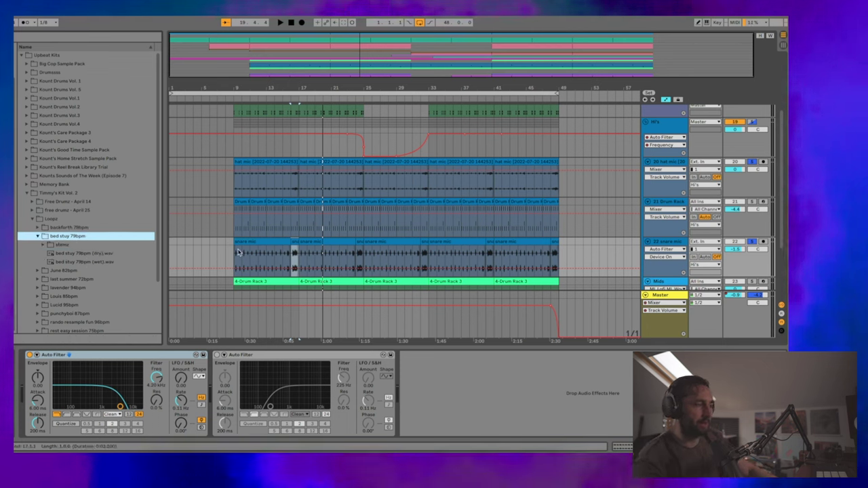
- Play the first hat mic clip from bar 9 with the hat mic track soloed on its own
key(space)
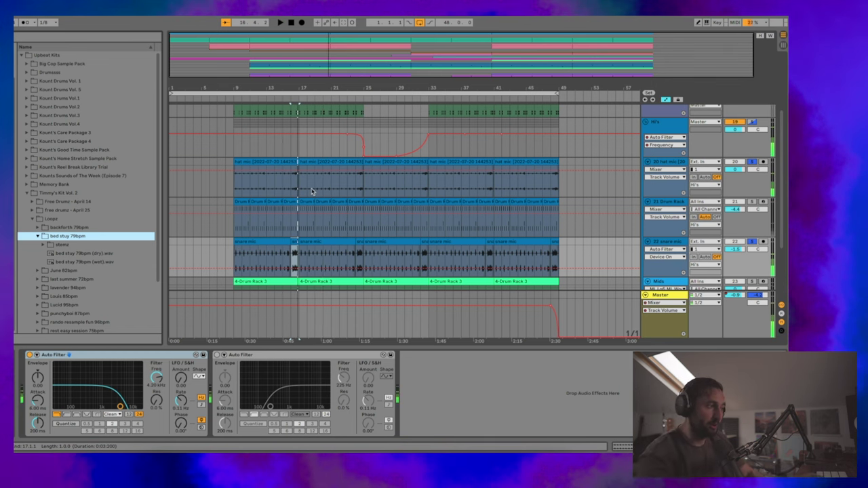
click(283, 161)
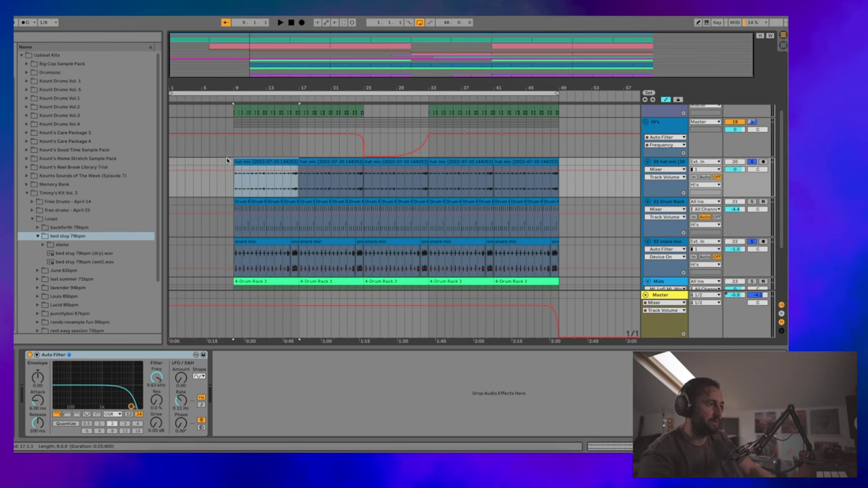
key(space)
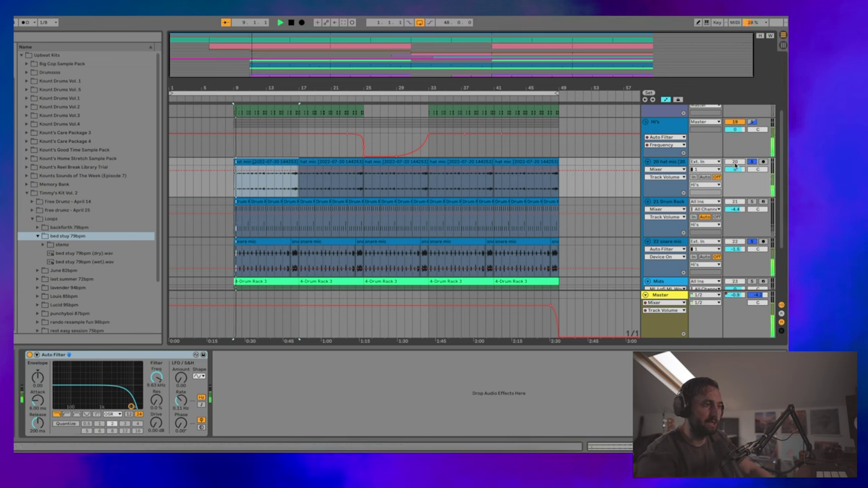
click(751, 162)
click(751, 161)
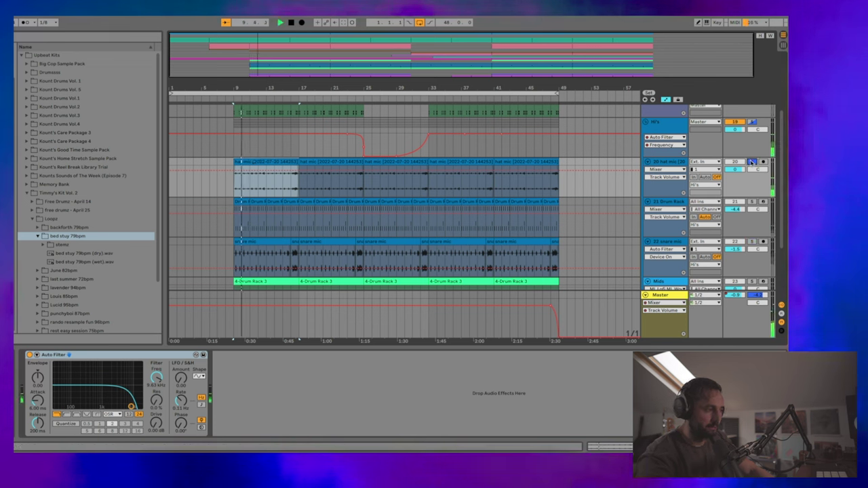
- Play the hat mic part from bar 16 with the snare mic track soloed alongside it
click(288, 186)
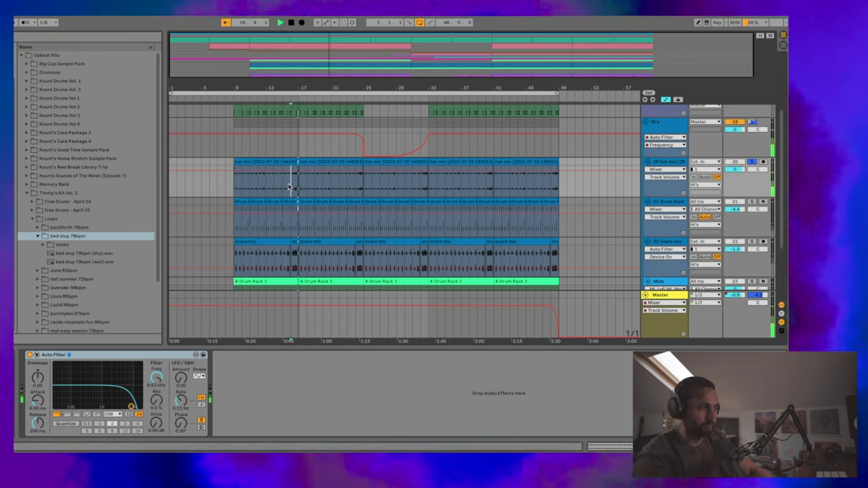
key(space)
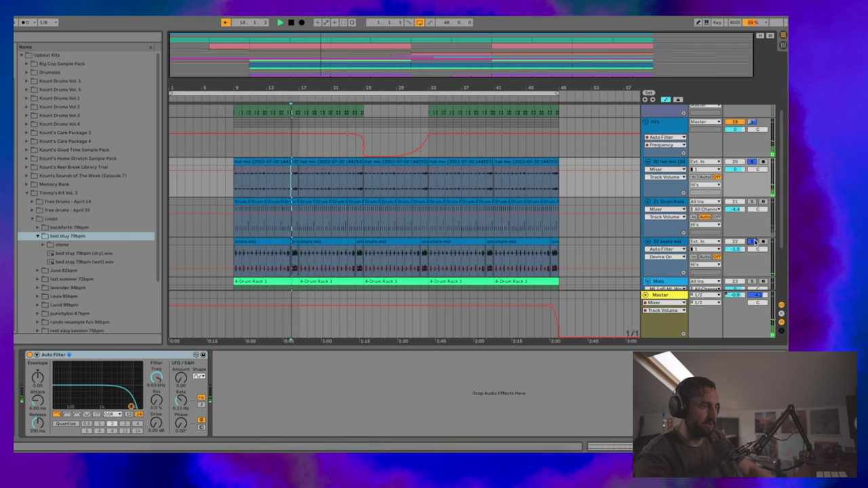
key(space)
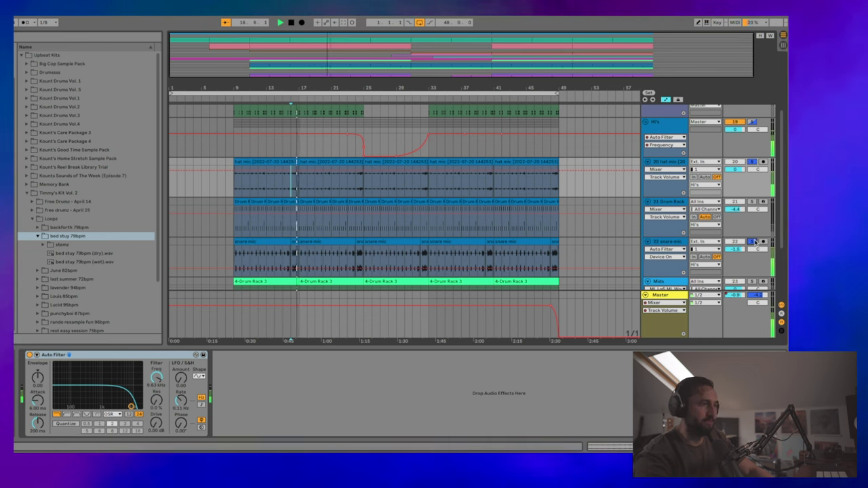
click(751, 242)
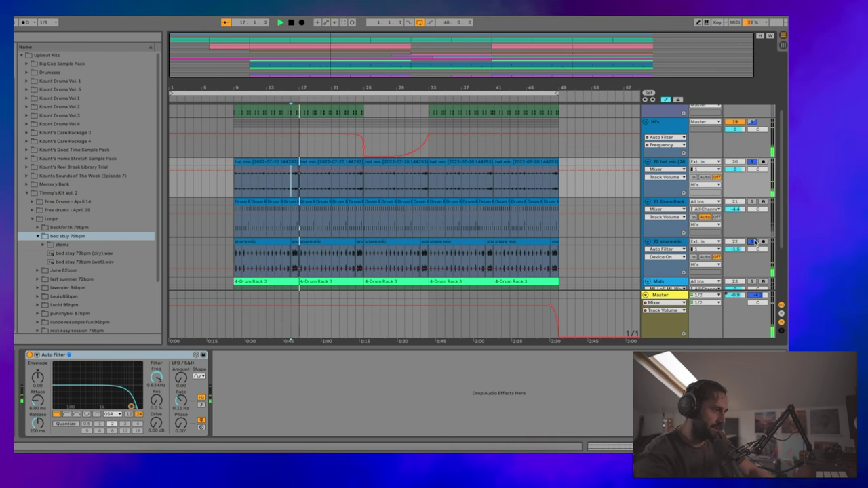
- Play the hi-hat Drum Rack clip at bar 15 in solo and browse to Kount Drums Vol. 1's Multisampled Vintage High Hat samples
click(751, 202)
key(space)
click(285, 201)
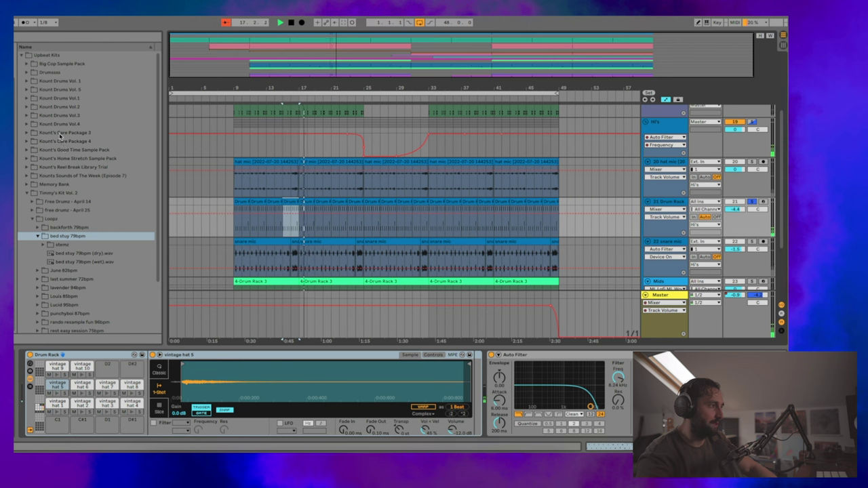
click(28, 80)
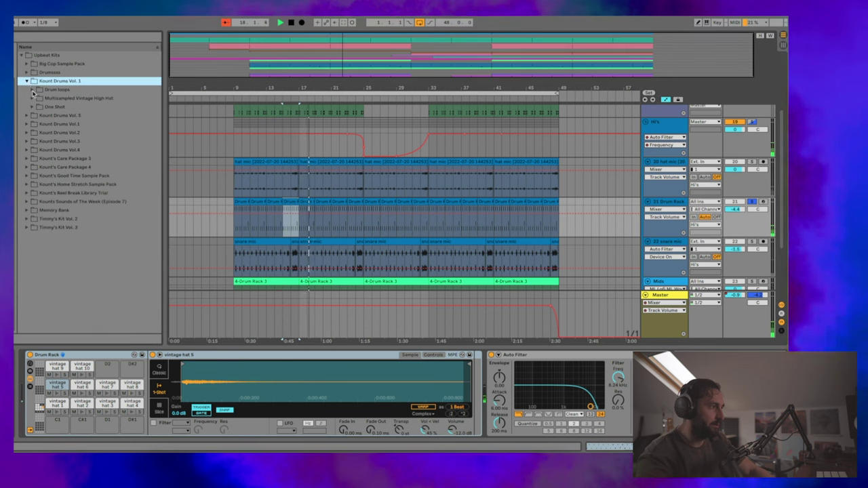
click(33, 98)
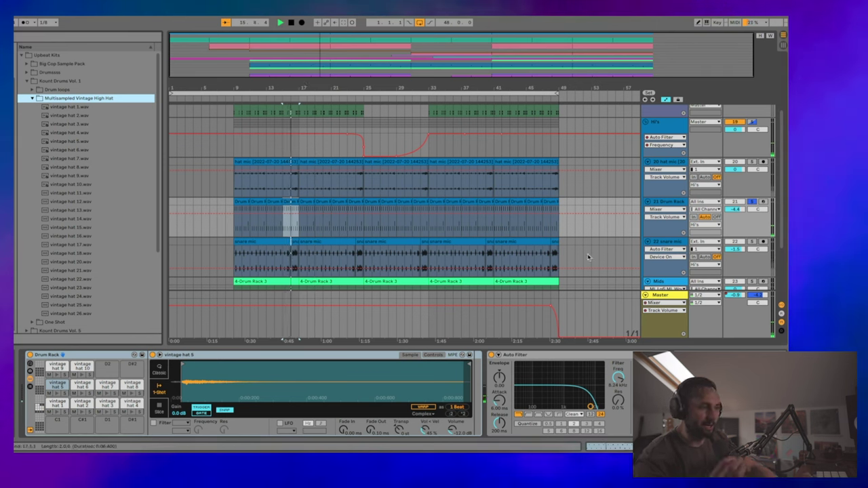
- Show the effects on the Hi's group and inspect the Radiator plug-in's settings, closing its window when done
click(662, 133)
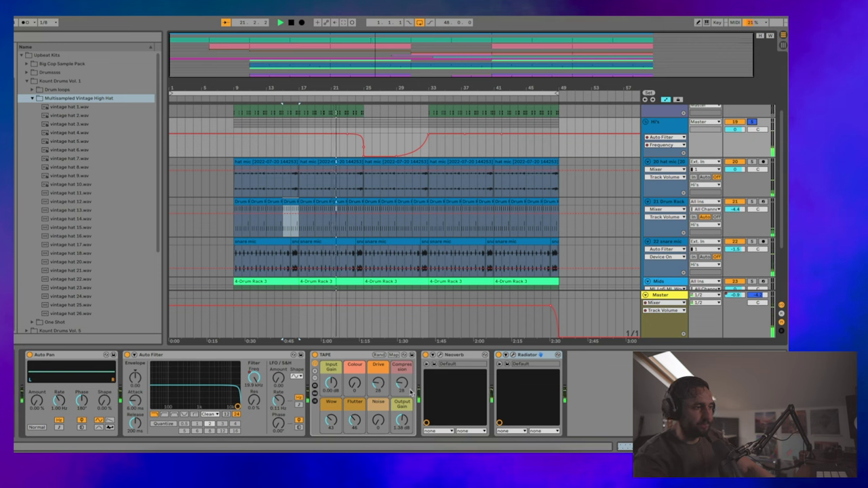
click(513, 354)
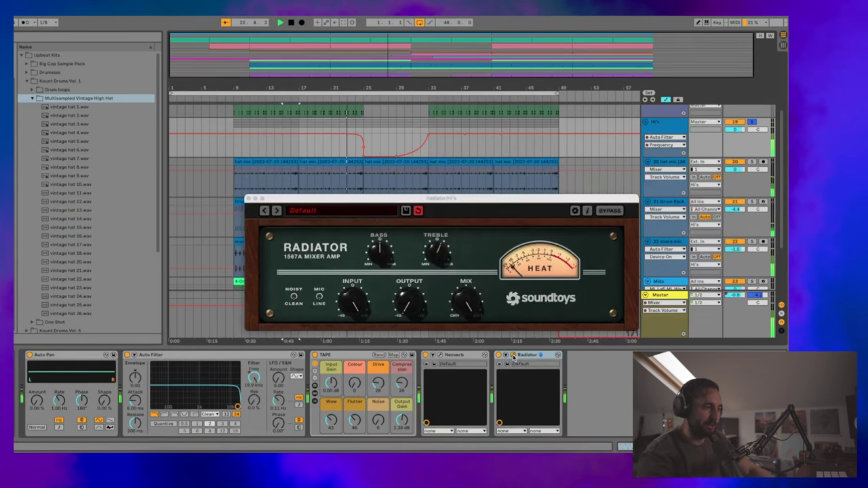
click(513, 355)
click(513, 354)
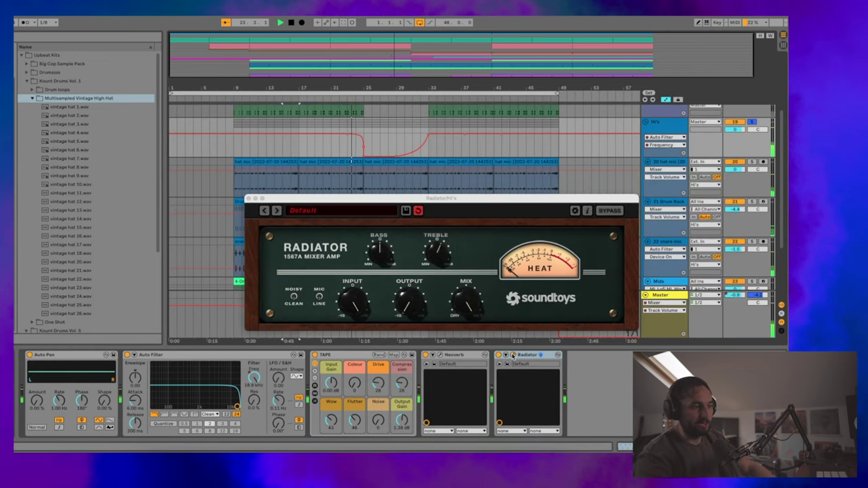
click(513, 354)
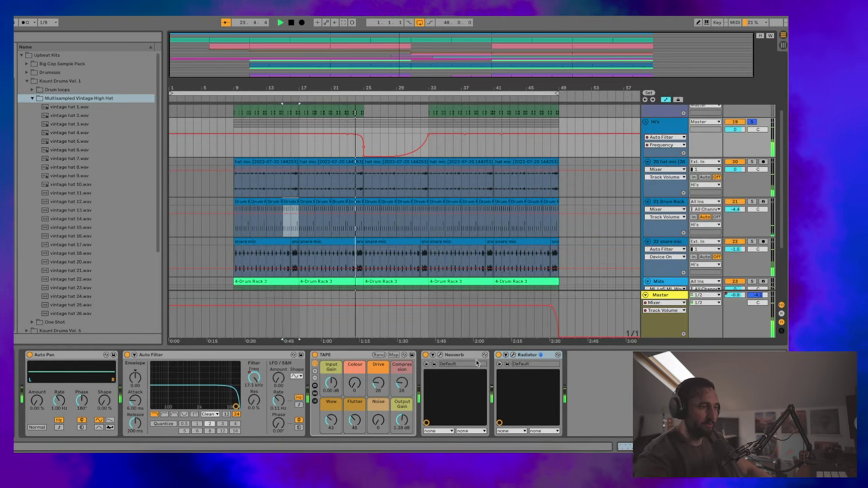
- Inspect Neoverb's settings on the Hi's group, switch the reverb off and on during playback, and hide the plug-in window
click(439, 355)
click(426, 354)
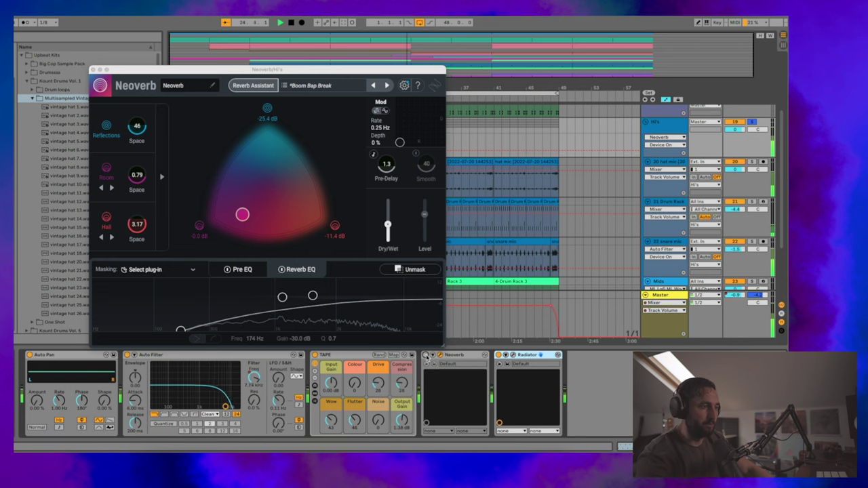
key(space)
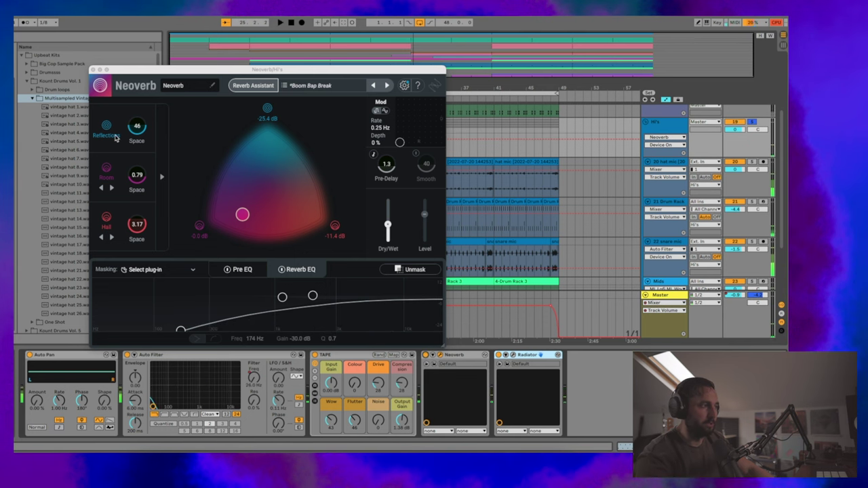
key(space)
key(super+alt+p)
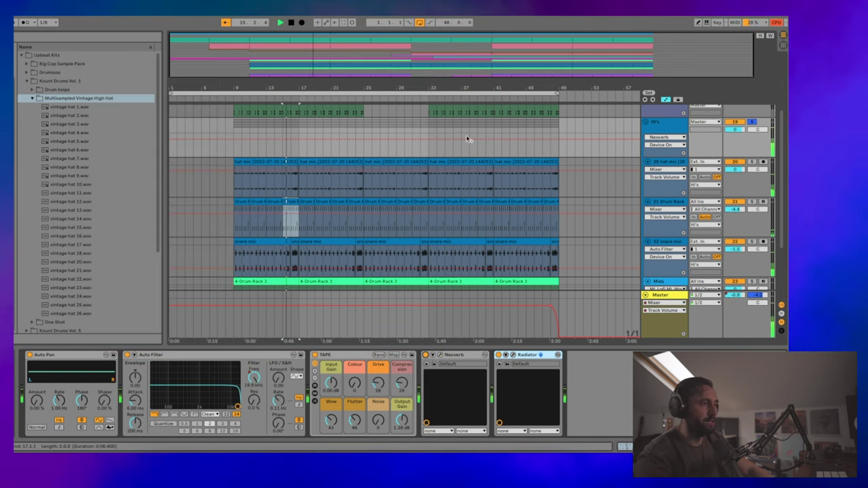
- Fold the Hi's group and solo the Kick track alongside it during playback
scroll(516, 141, up, 1)
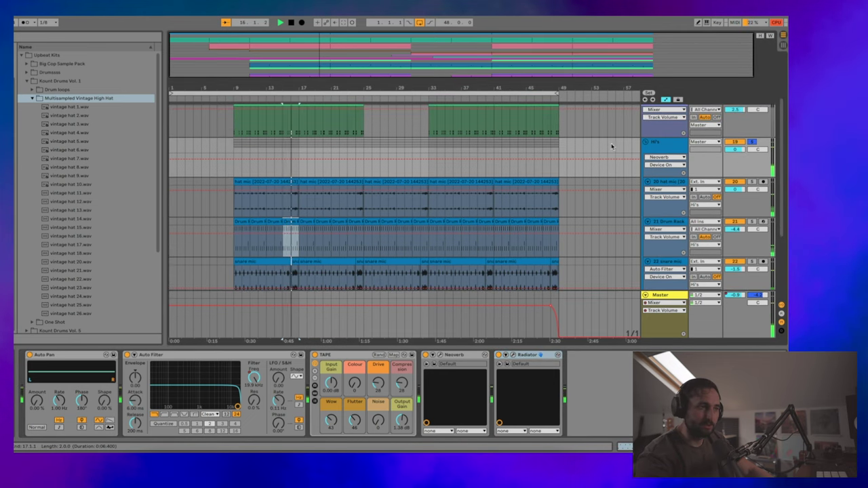
click(645, 142)
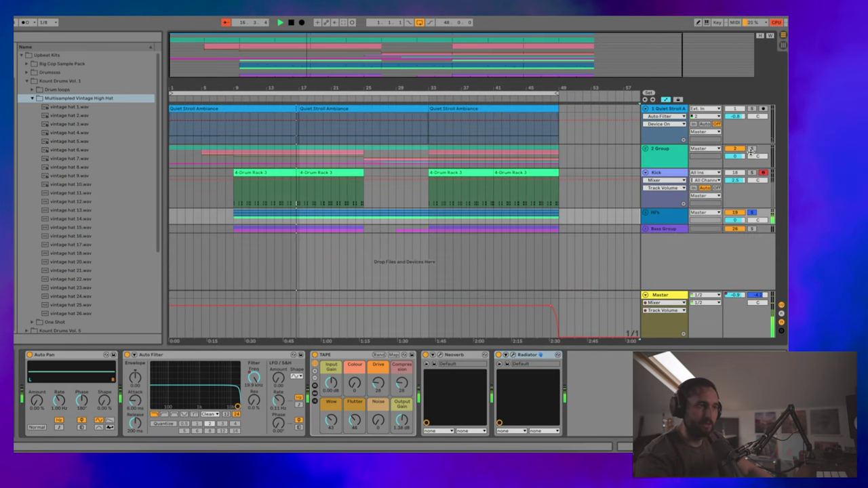
click(751, 172)
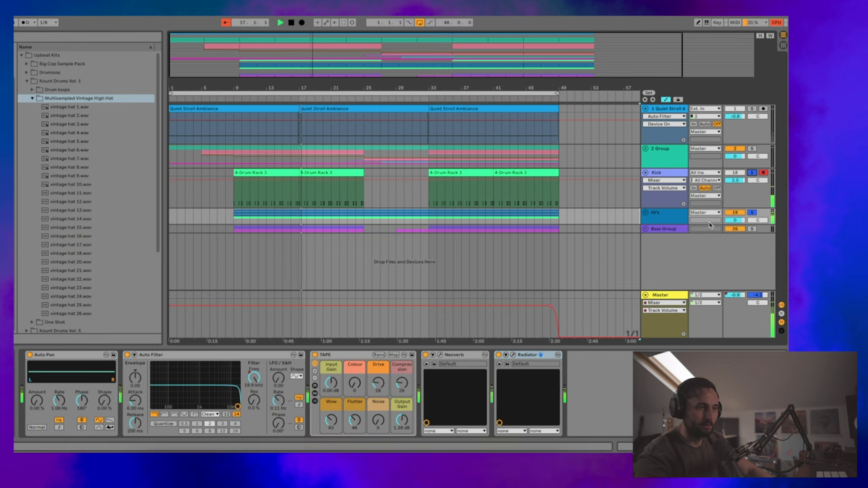
- Show the Hi's group's Auto Filter frequency automation, play its sweep into bar 33, and fold the group again
click(644, 212)
right_click(654, 214)
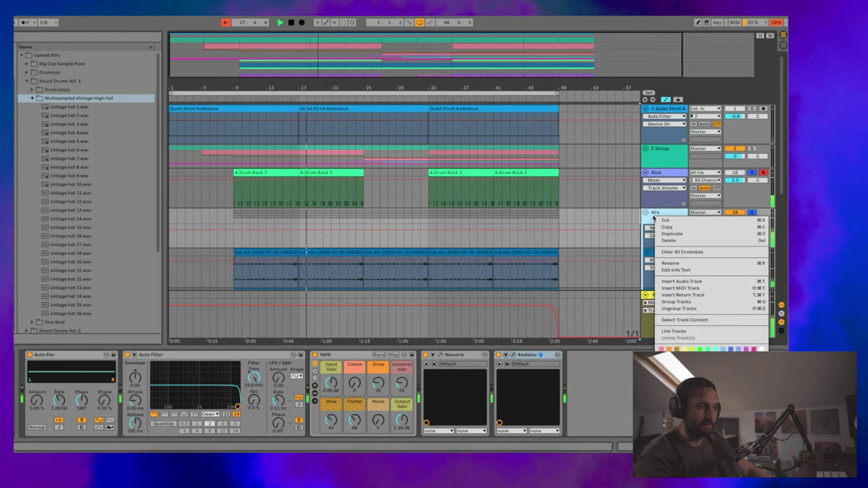
right_click(256, 379)
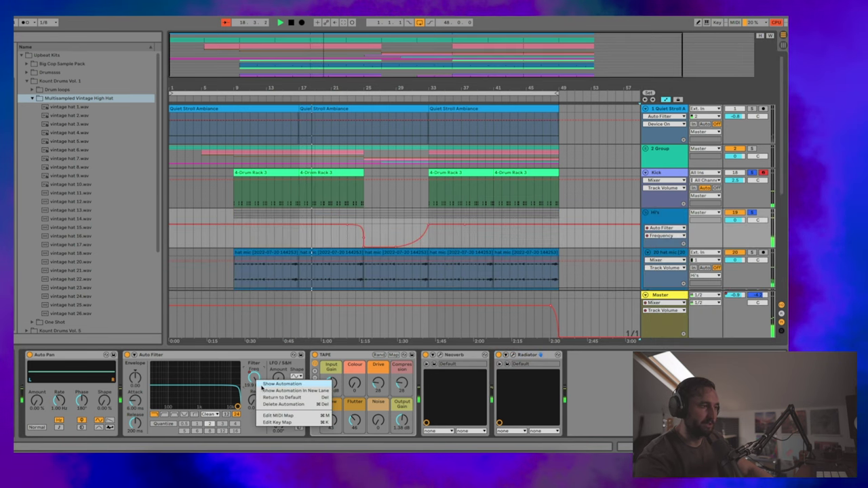
click(265, 384)
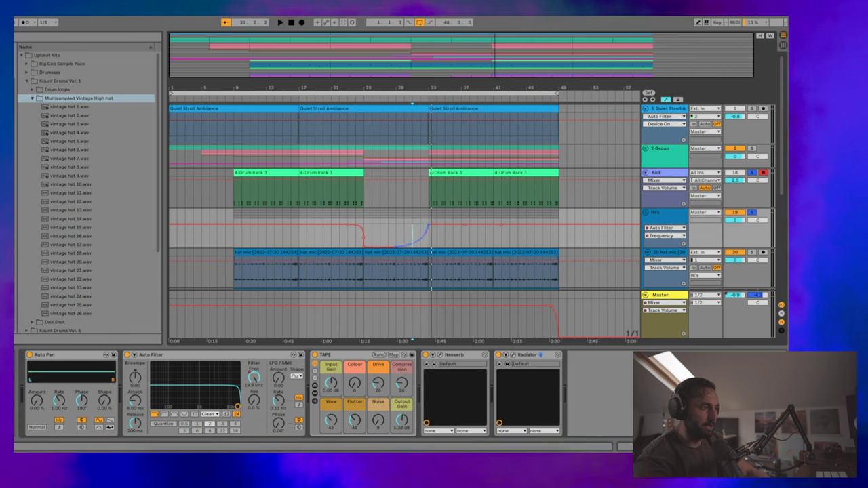
key(space)
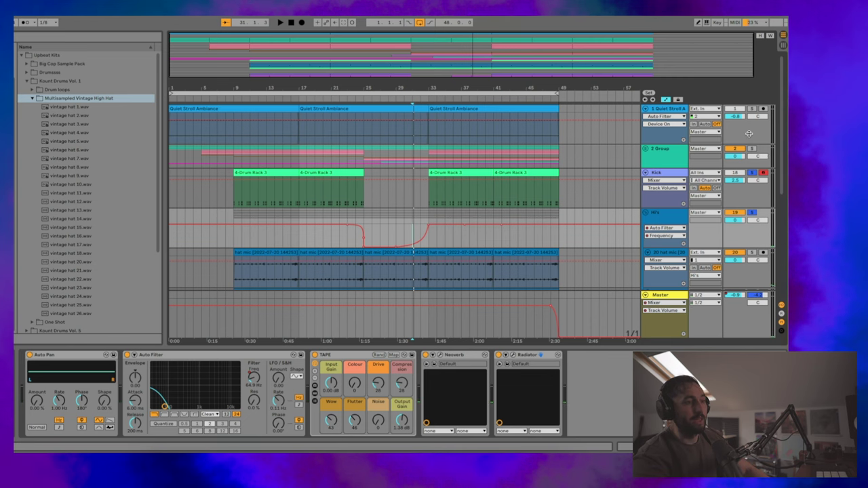
scroll(655, 157, down, 3)
click(645, 168)
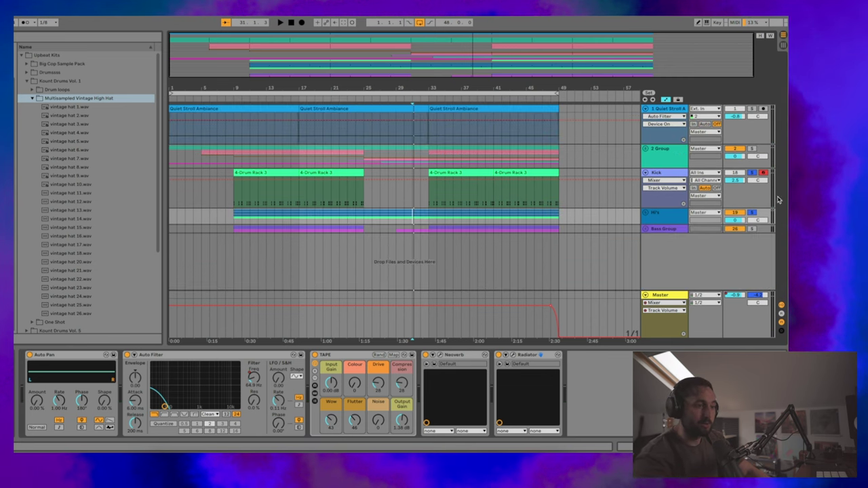
- Play the Bass Group in solo from bar 31 and unfold it to show its tracks
key(space)
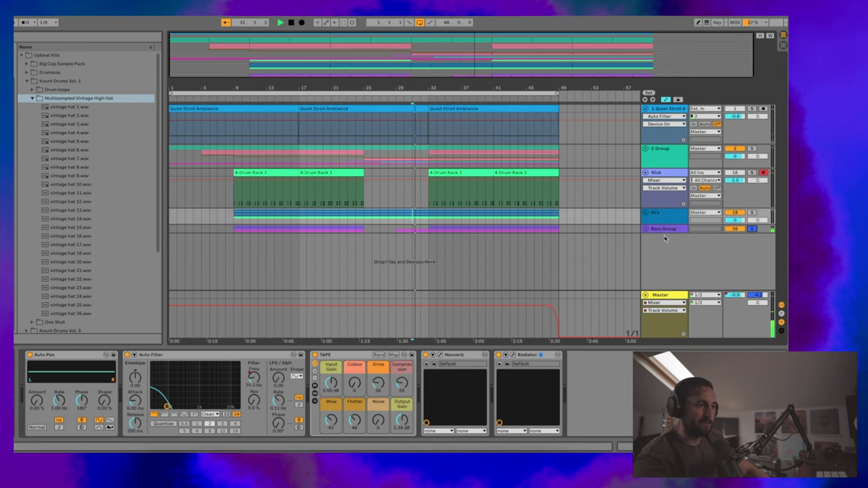
click(645, 229)
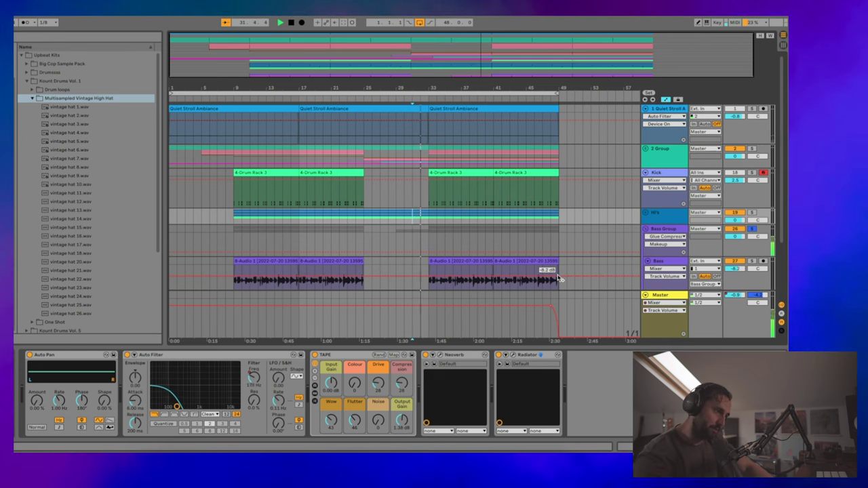
scroll(258, 217, down, 2)
- Play the Bass audio clip from bar 9 in solo, switching the solo briefly to the Trilian track and back
click(247, 210)
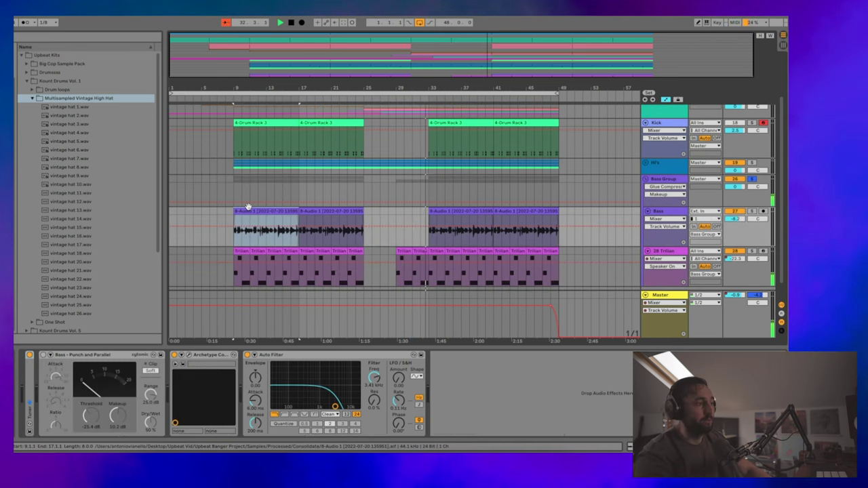
click(751, 212)
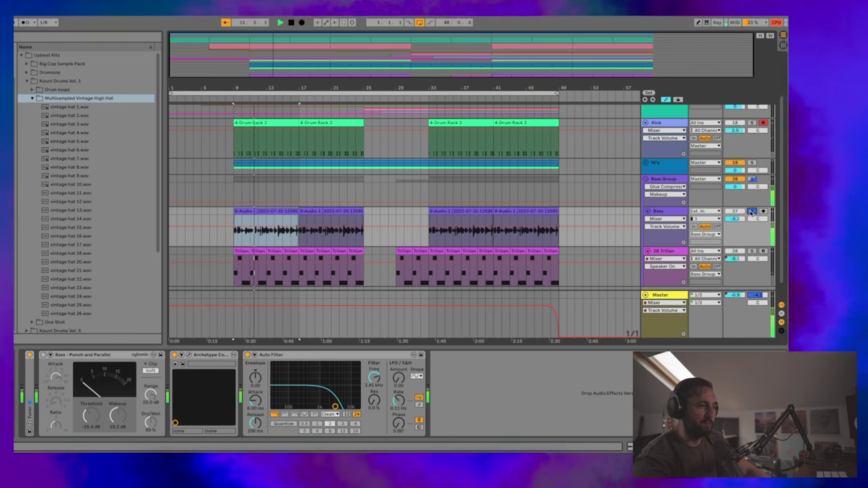
click(751, 252)
click(750, 211)
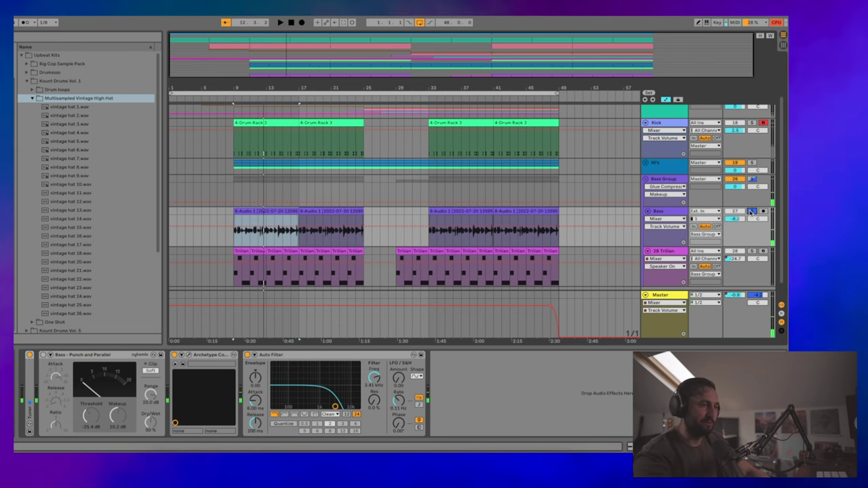
key(space)
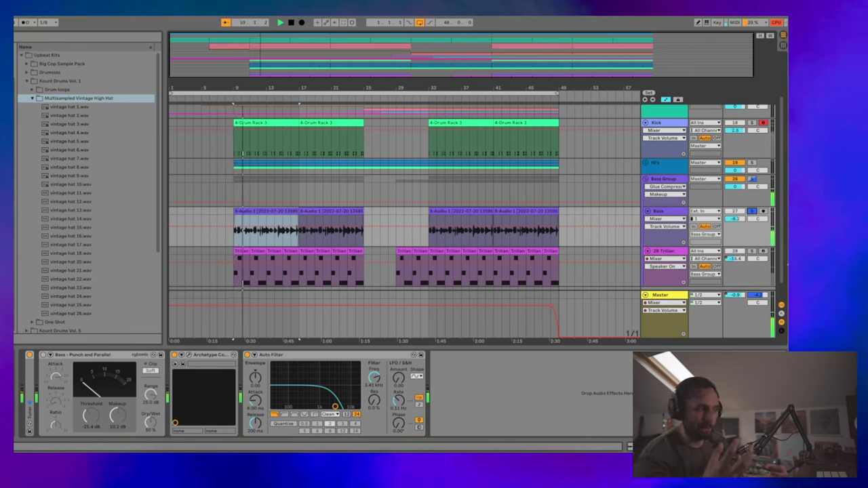
- Switch the solo to the Trilian track and restart playback from bar 9
click(752, 251)
key(space)
key(space)
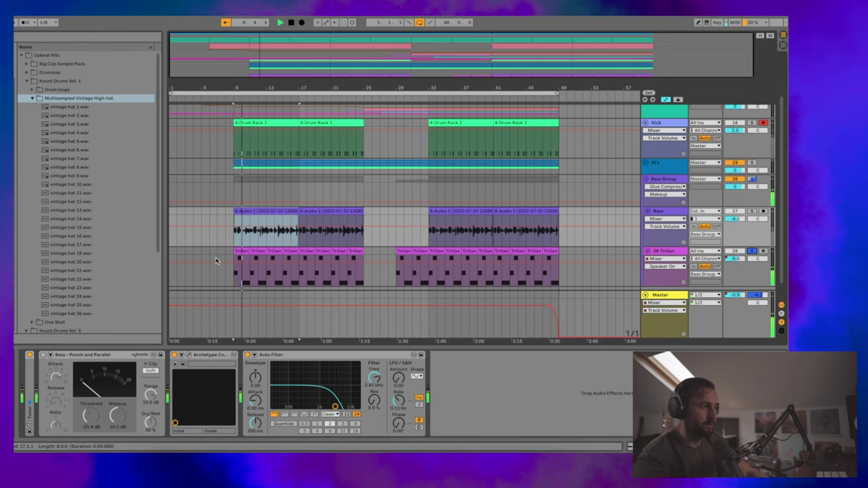
- Show the Trilian track's devices and inspect Trackspacer 2.5, sidechained from Bass, closing its window when done
scroll(674, 232, down, 2)
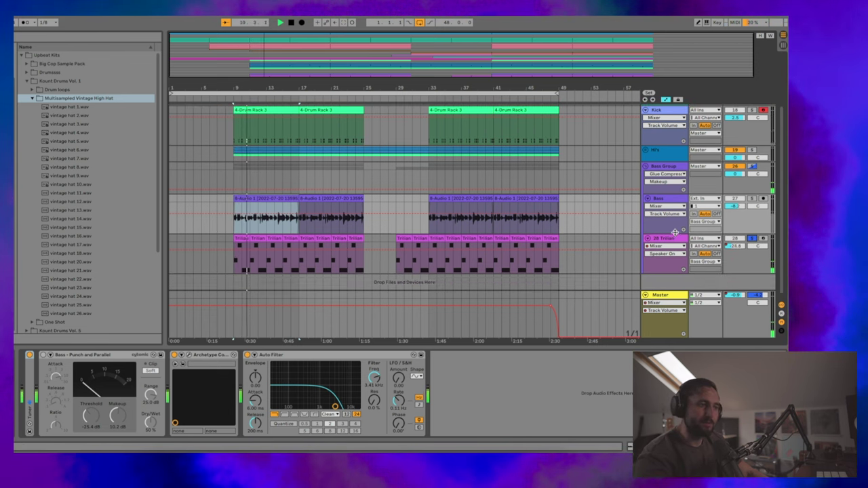
click(675, 237)
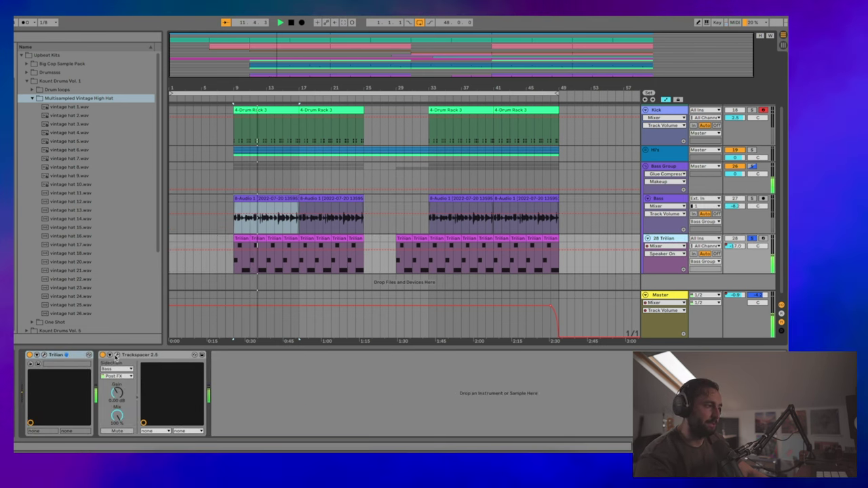
click(116, 356)
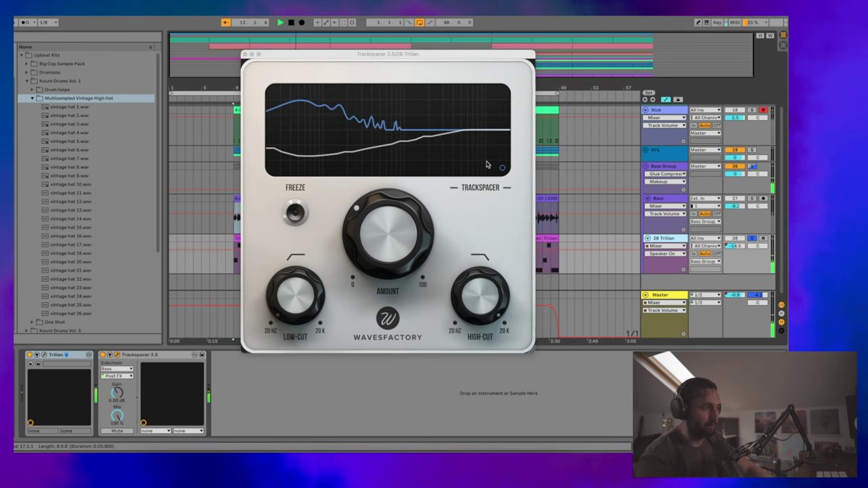
click(245, 54)
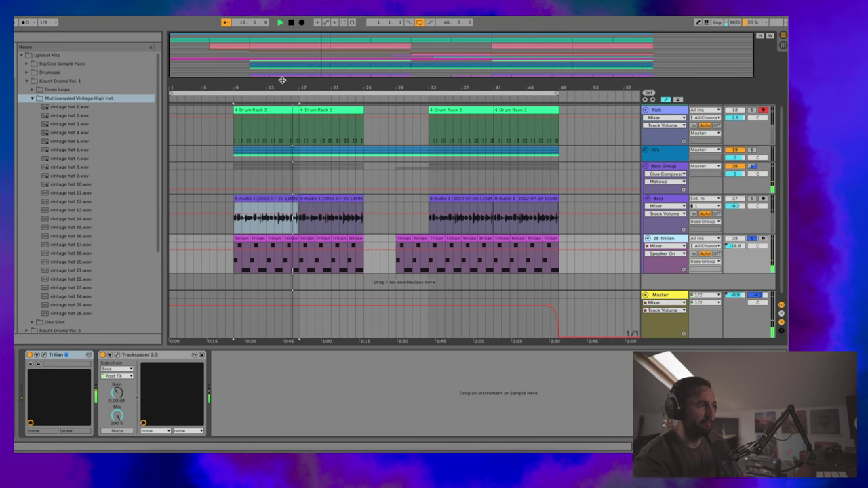
- Show the Bass track's devices and inspect the P Bass preset in the Archetype Cory Wong plug-in, closing its window when done
drag(283, 79, 359, 340)
key(minus)
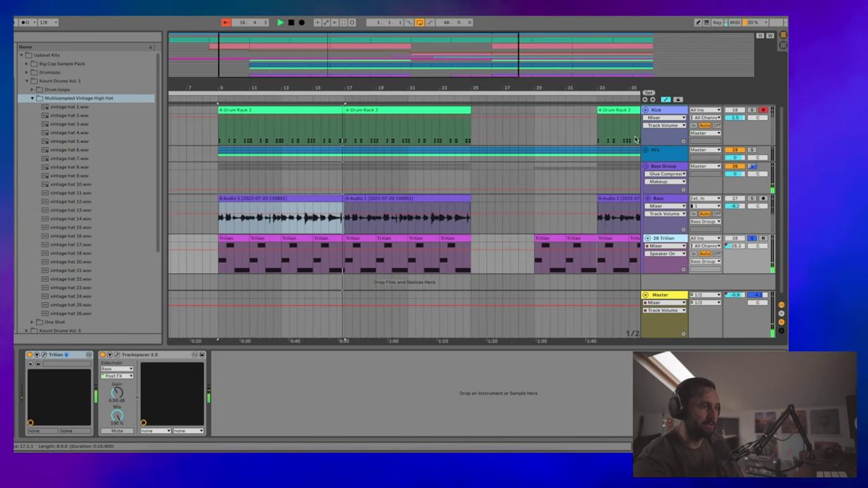
click(661, 217)
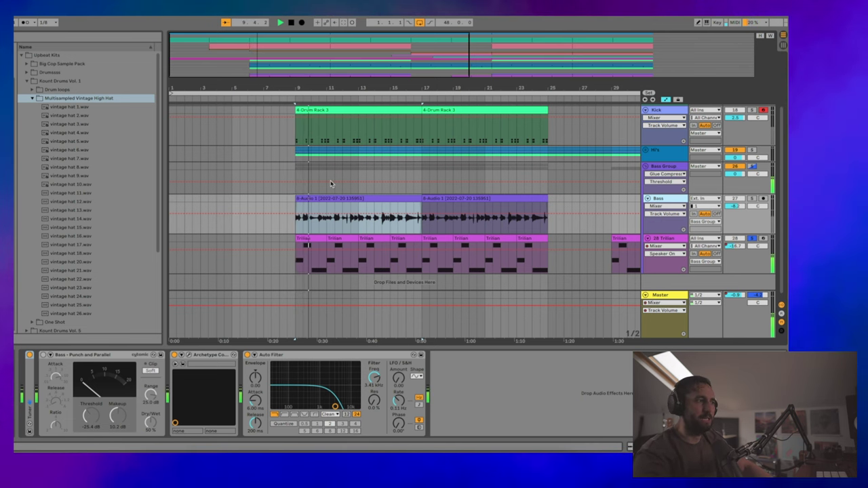
key(ctrl+alt+p)
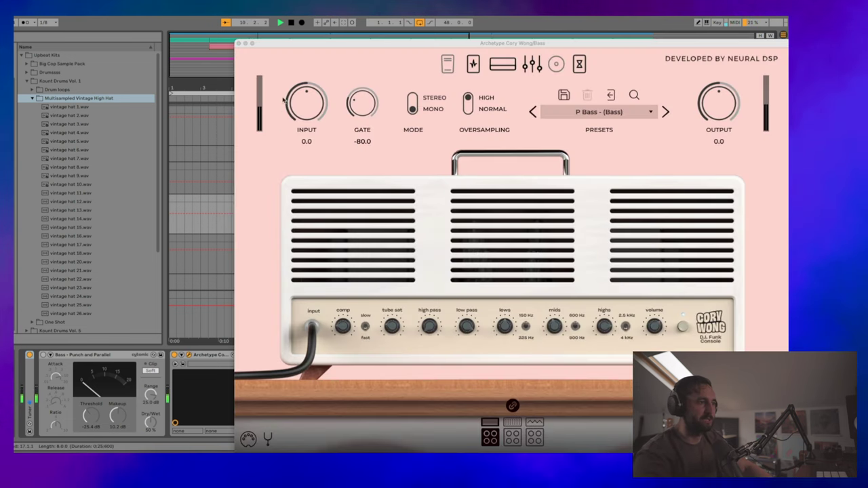
click(238, 43)
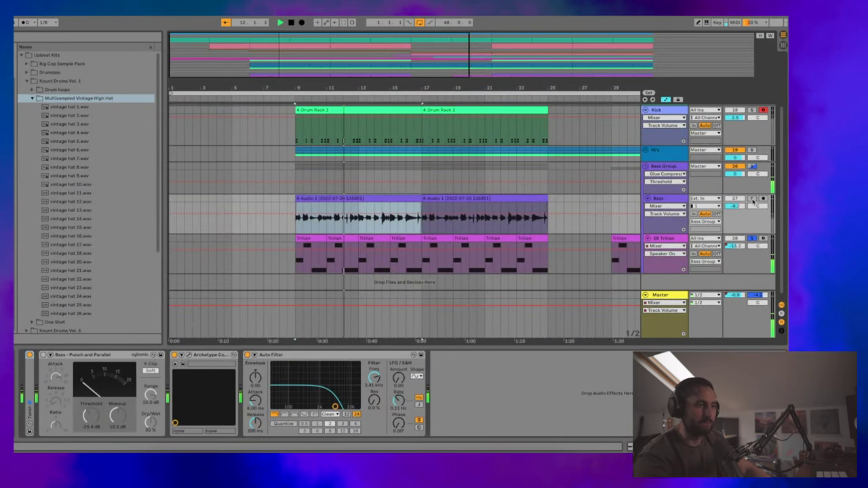
- Fold the Bass Group and play it soloed together with the Kick, Hi's and Quiet Stroll Ambiance tracks
click(751, 166)
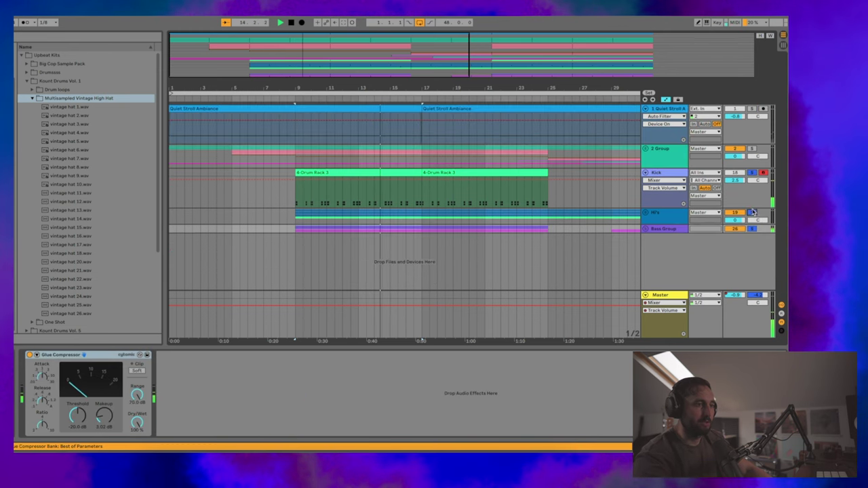
click(751, 109)
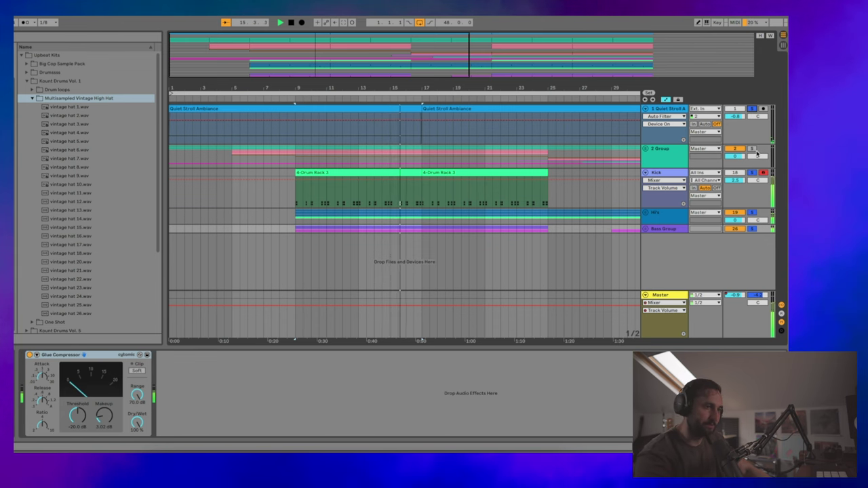
- Play the 2 Group alone in solo from bar 1, unfolding it and its Main Keys subgroup
click(751, 148)
click(645, 148)
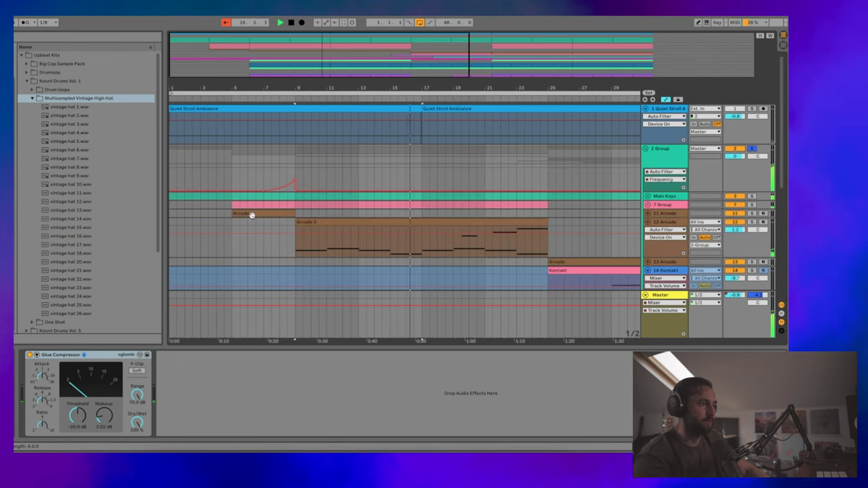
click(174, 201)
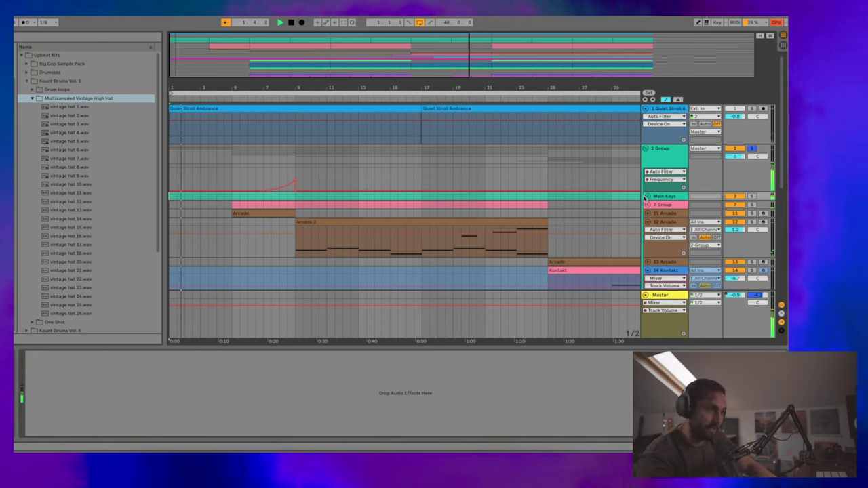
click(646, 196)
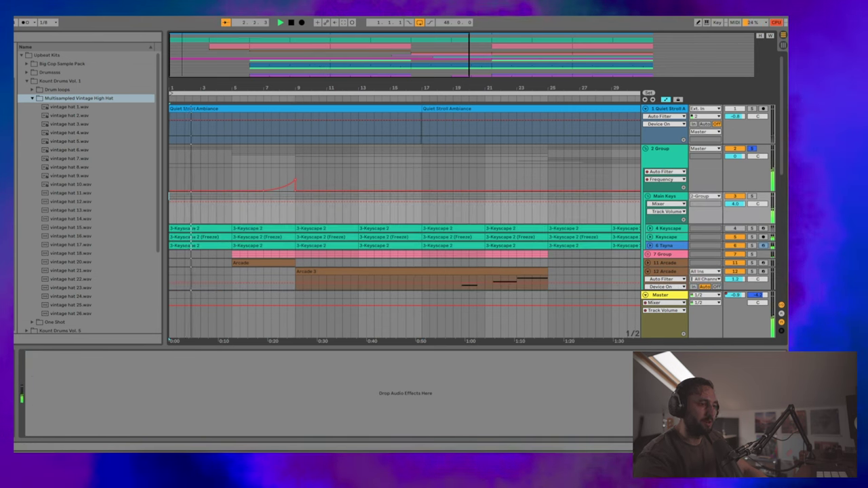
- Solo the frozen Keyscape track and track 6 one after the other, and play both together from bar 1
click(751, 237)
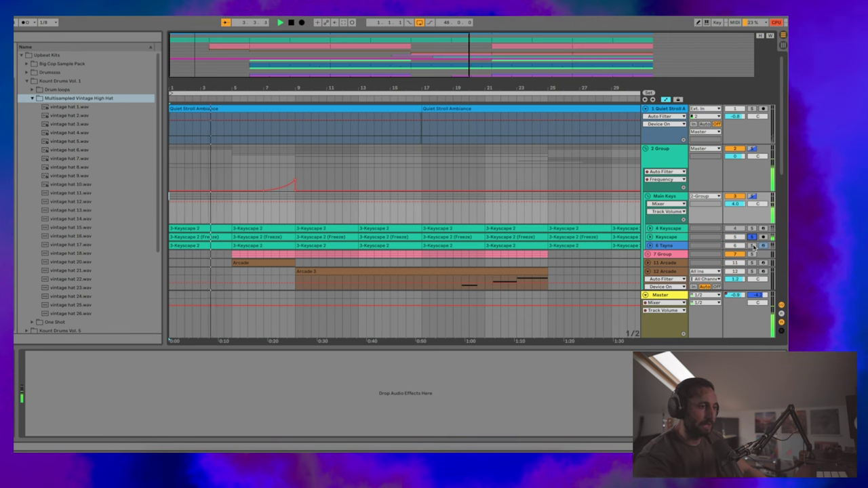
click(751, 245)
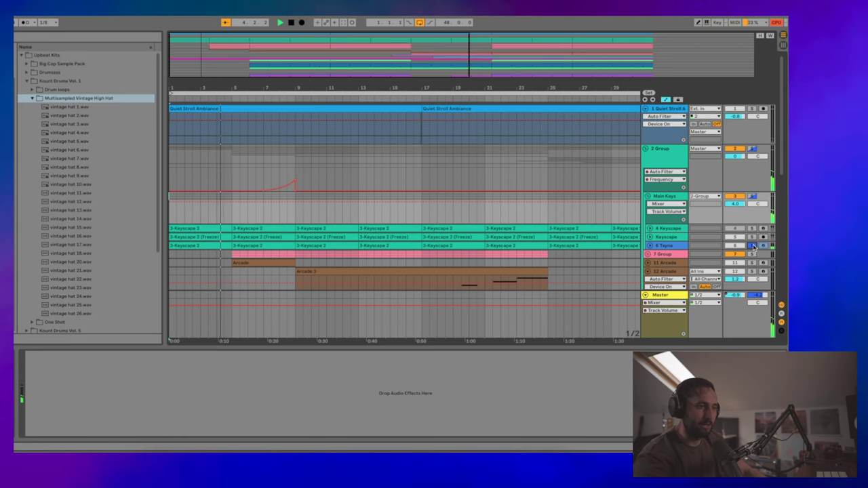
key(space)
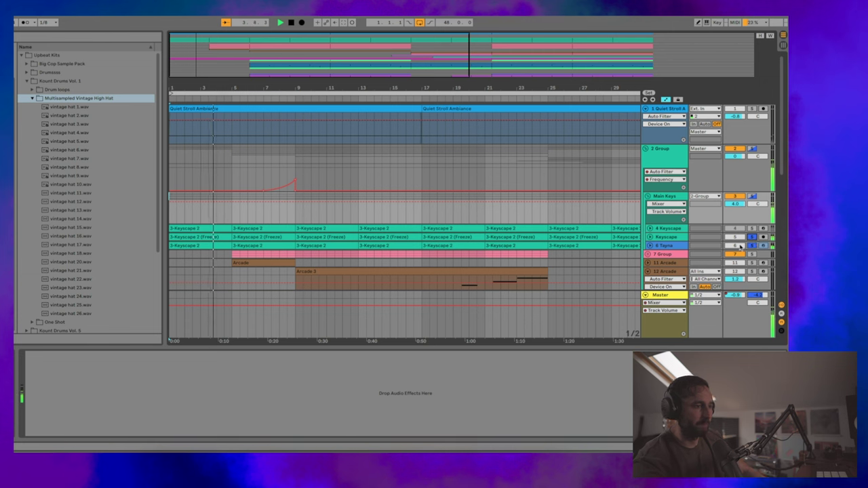
- Unfold the 4 Keyscape MIDI track, show its instrument, and play it in solo from bar 1
click(667, 228)
click(649, 228)
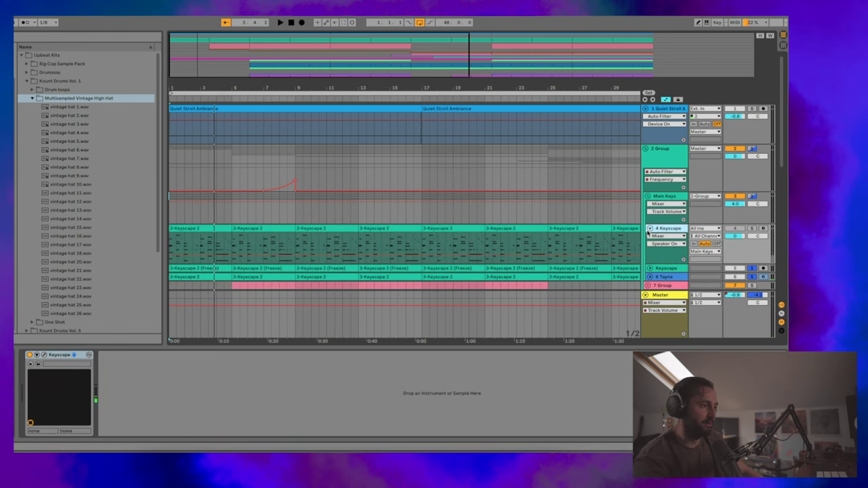
click(753, 228)
key(space)
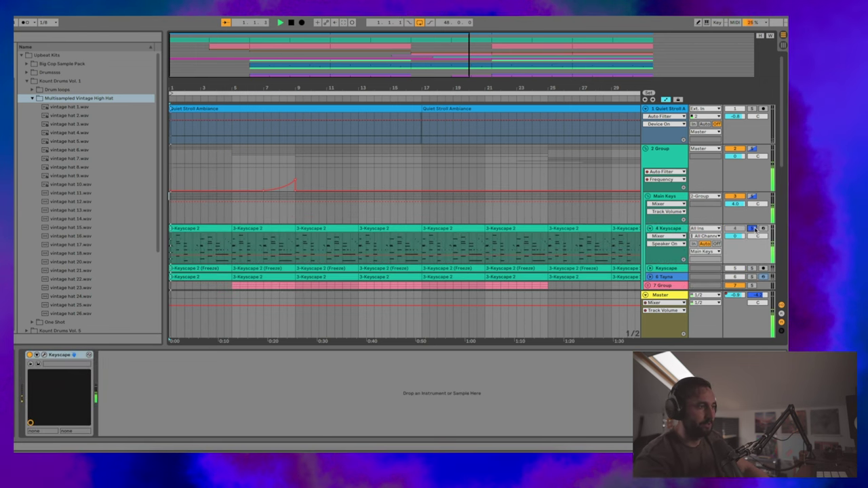
- Take 4 Keyscape out of solo, unfold the frozen Keyscape audio track, and play that track in solo
click(752, 228)
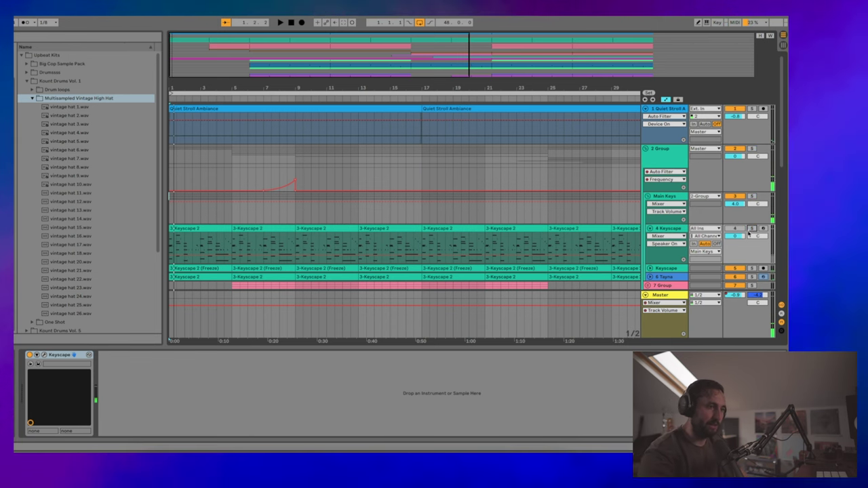
click(649, 269)
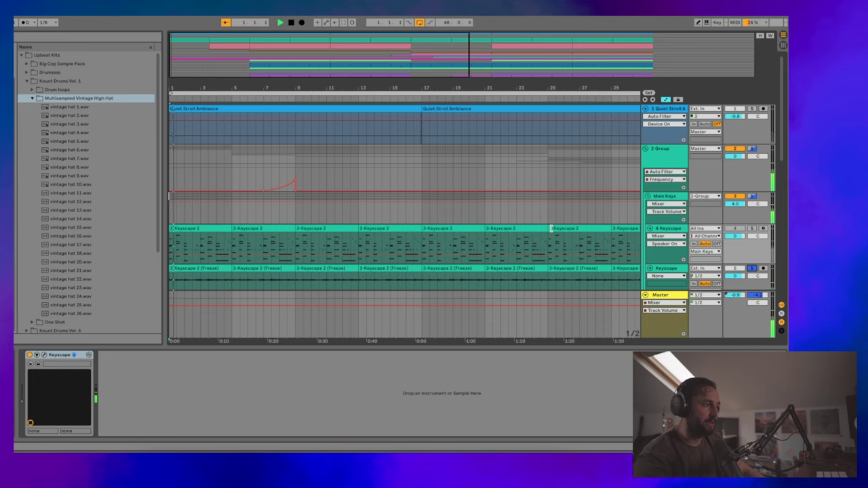
- Play the 6 Tayna track in solo, show its instrument and Auto Filter, and stop playback with the solo off
scroll(720, 183, down, 5)
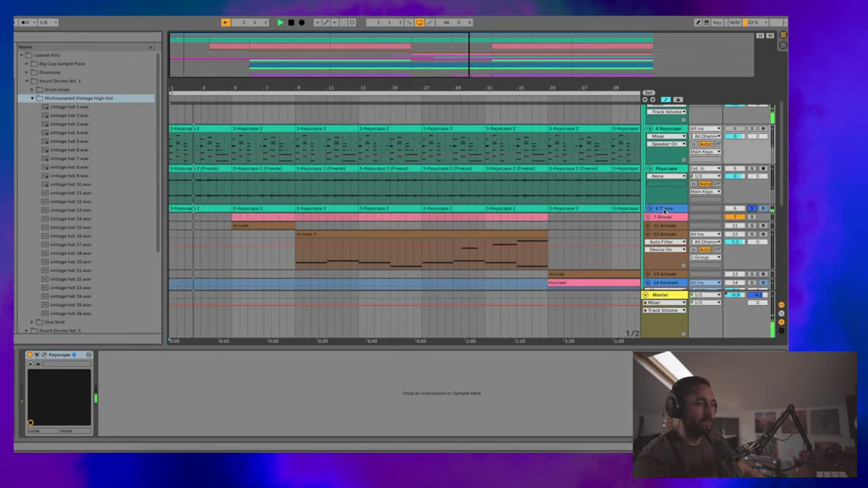
click(735, 208)
key(space)
scroll(693, 238, up, 3)
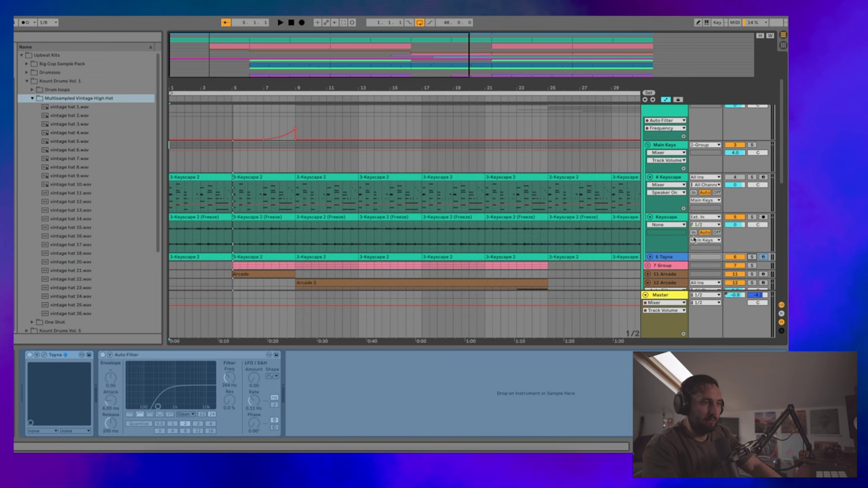
- Play the Main Keys subgroup in solo from bar 1 and fold it
click(673, 144)
key(space)
click(648, 144)
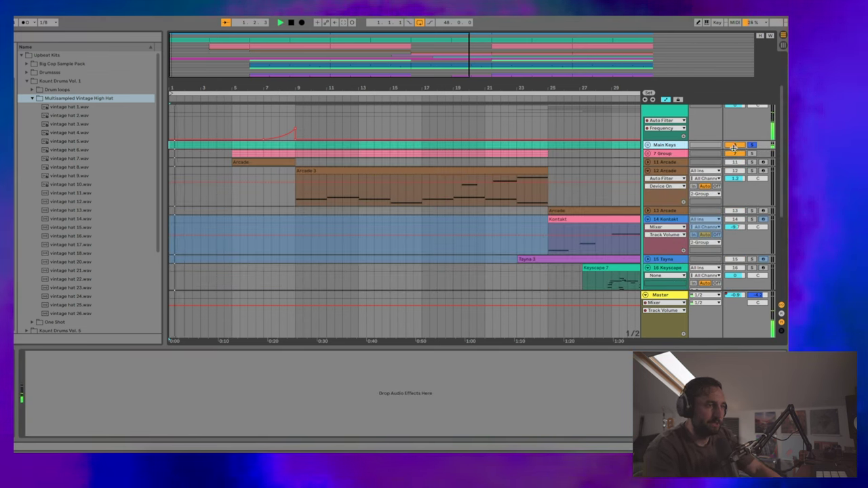
- Unfold the 7 Group and play it in solo, then view and close the Pool Project instrument on track 8
click(442, 154)
key(Right)
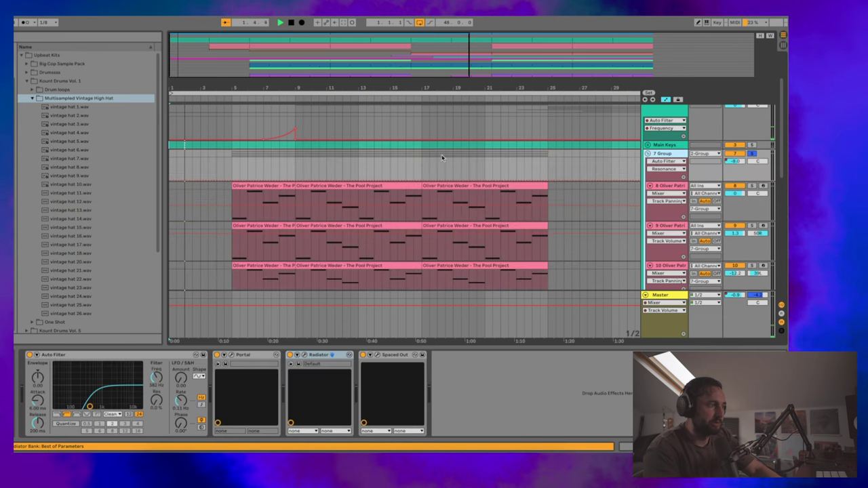
click(270, 185)
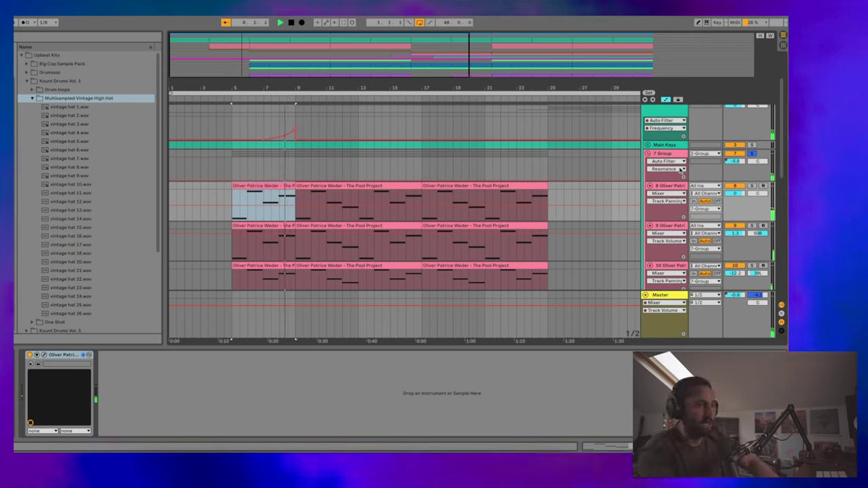
click(45, 355)
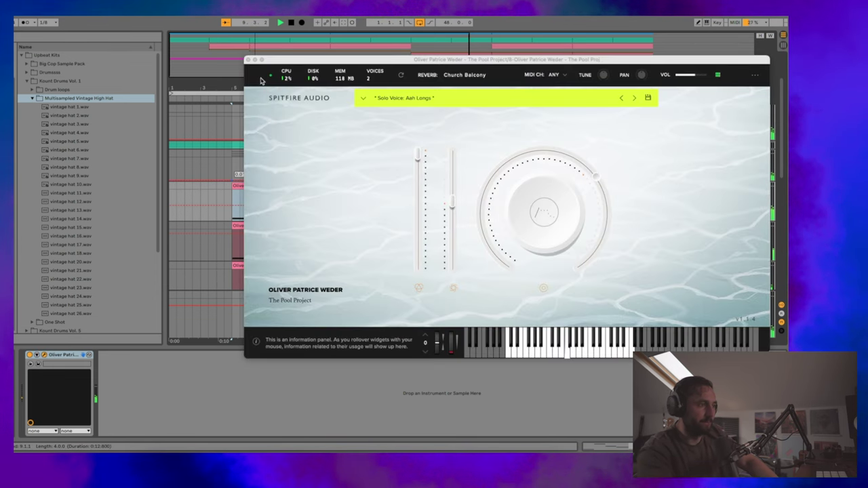
click(248, 61)
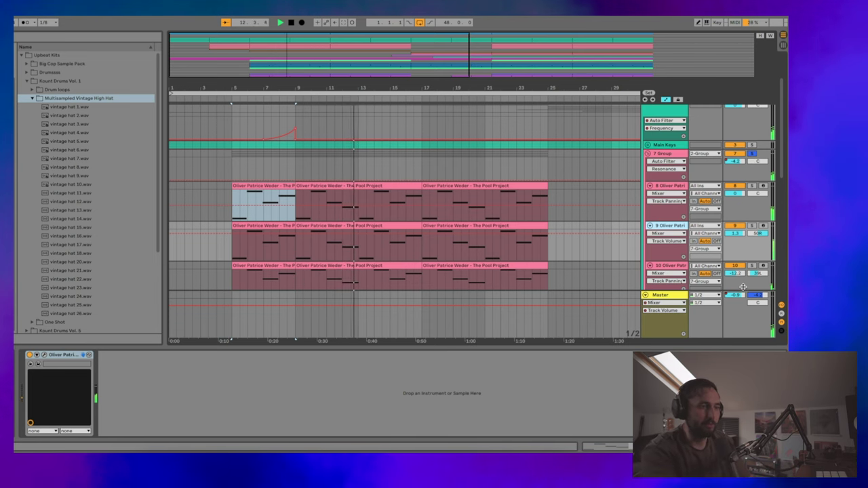
- Replay the 7 Group's three layered tracks from the start of their clips at bar 5
scroll(397, 185, down, 2)
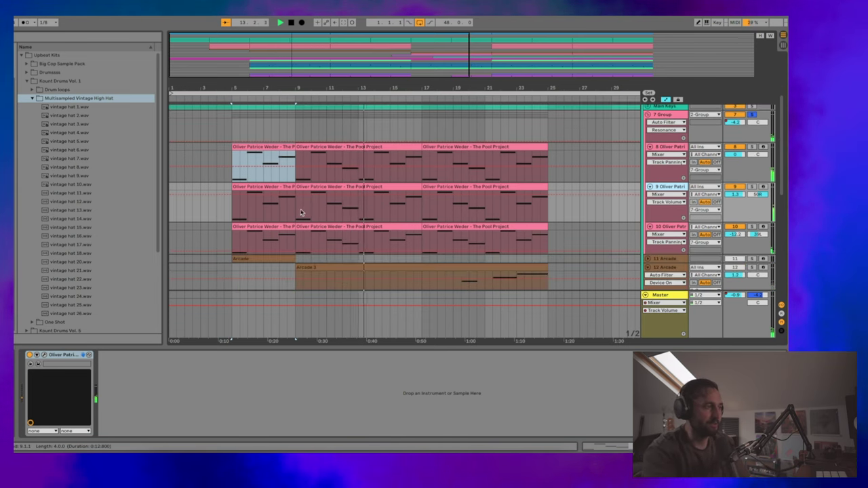
click(244, 145)
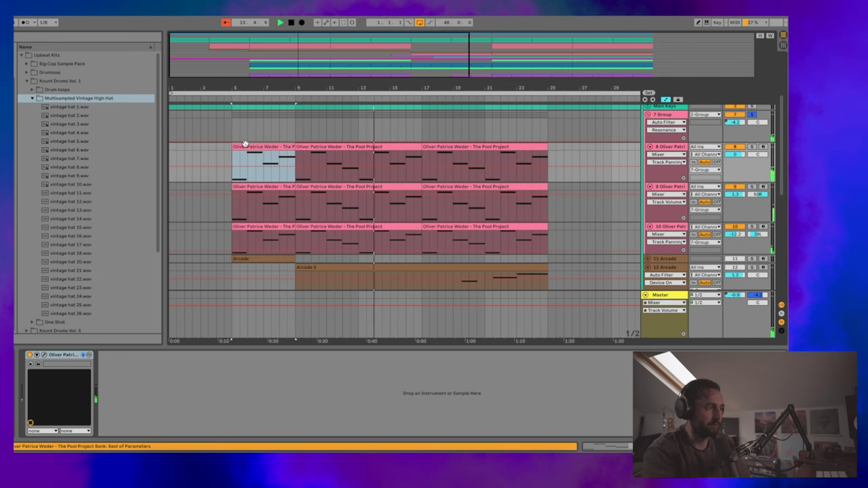
scroll(743, 150, up, 1)
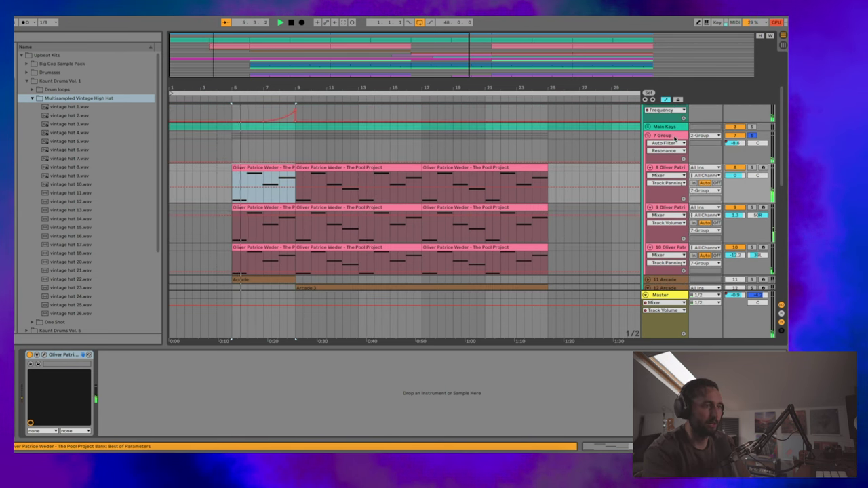
- Show the 7 Group's effect chain and inspect its Portal, Radiator and Spaced Out plug-in windows, closing each one
click(650, 135)
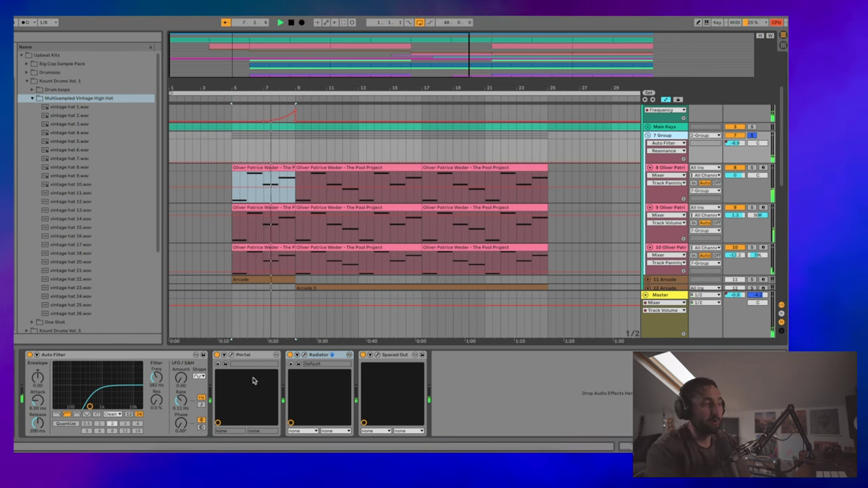
key(super+alt+p)
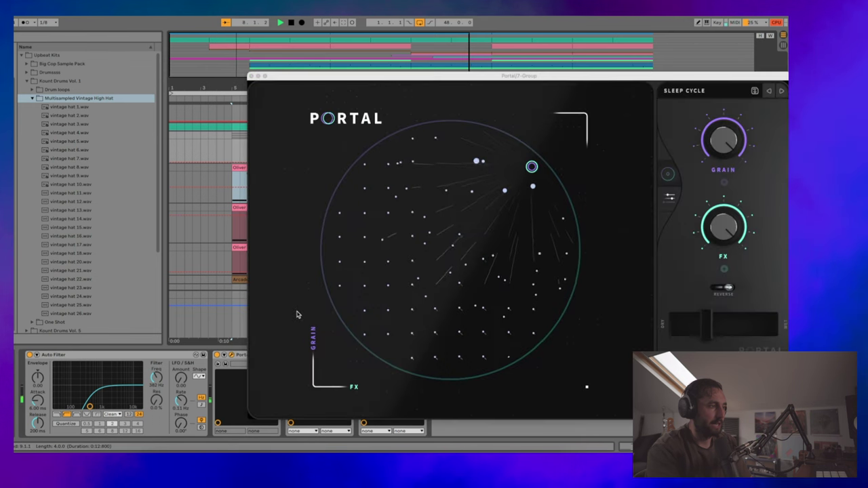
click(250, 76)
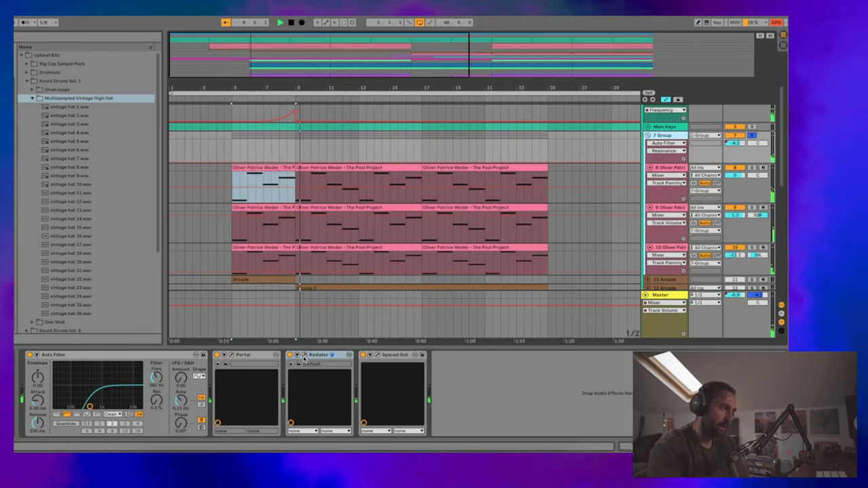
click(304, 355)
click(377, 355)
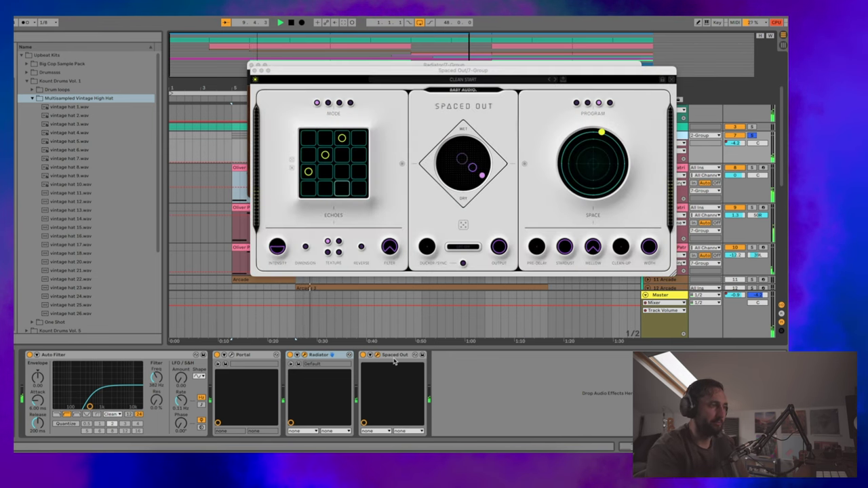
click(252, 70)
click(252, 71)
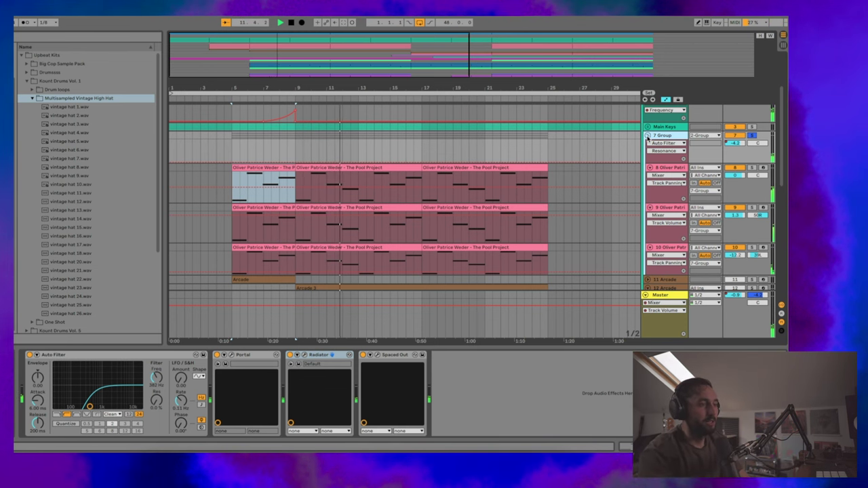
- Fold the 7 Group, play the 11 Arcade track in solo from bar 5, and show its Lucky Star instrument
click(648, 134)
click(750, 146)
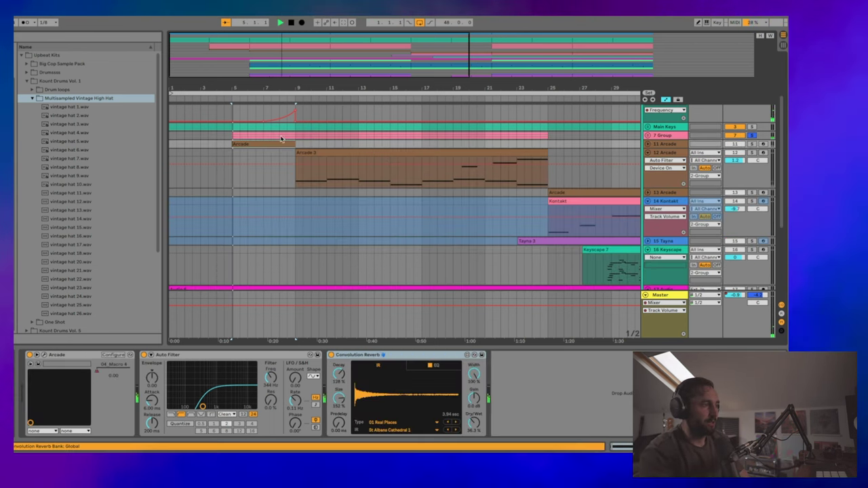
click(750, 145)
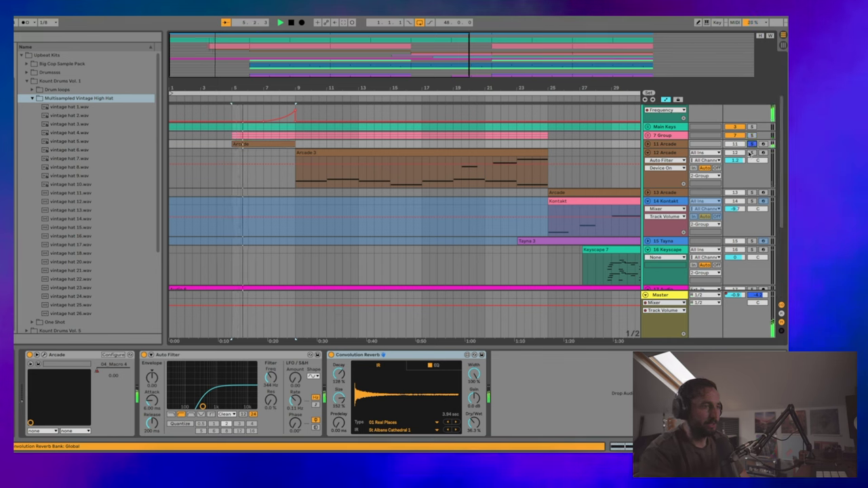
click(673, 145)
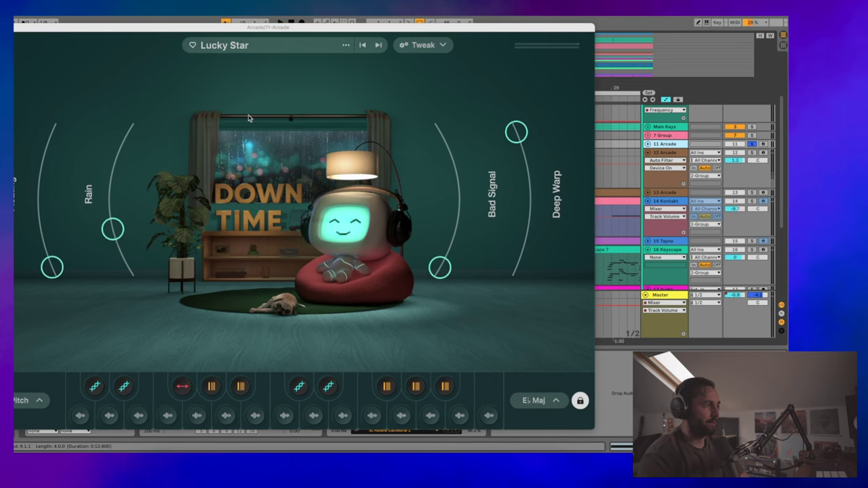
key(space)
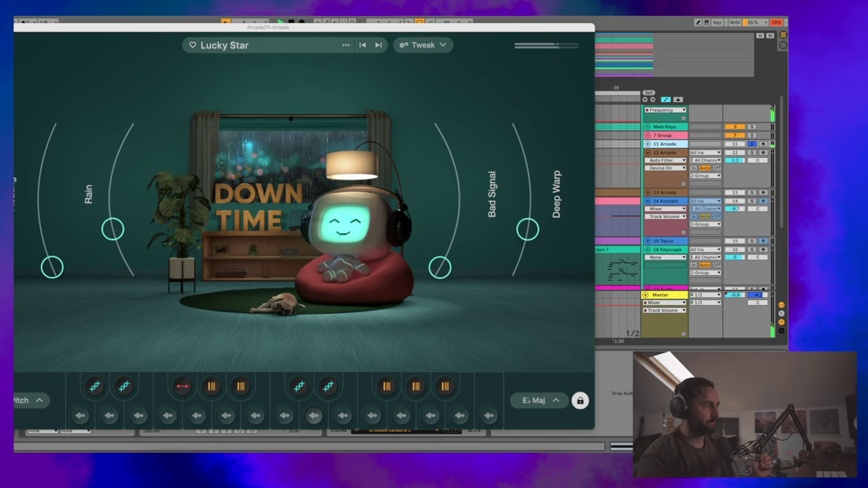
- Close the Lucky Star instrument and play the Arcade 3 clip on track 12 in solo from bar 9
click(751, 168)
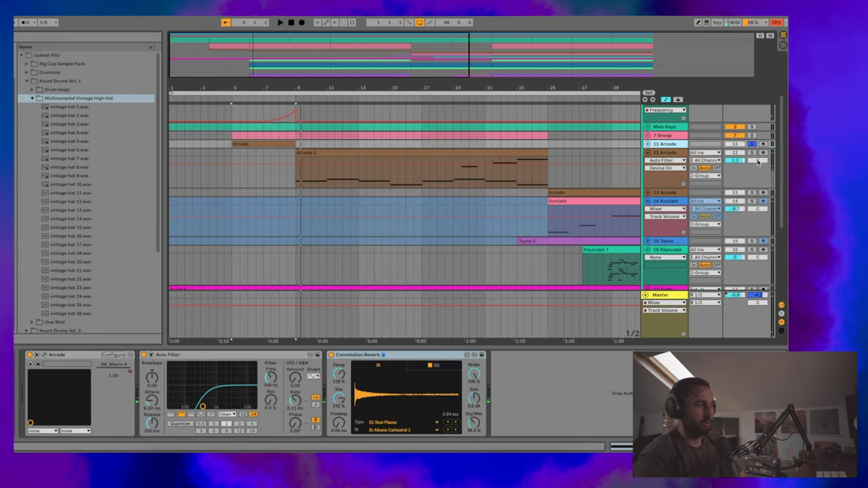
click(368, 151)
key(space)
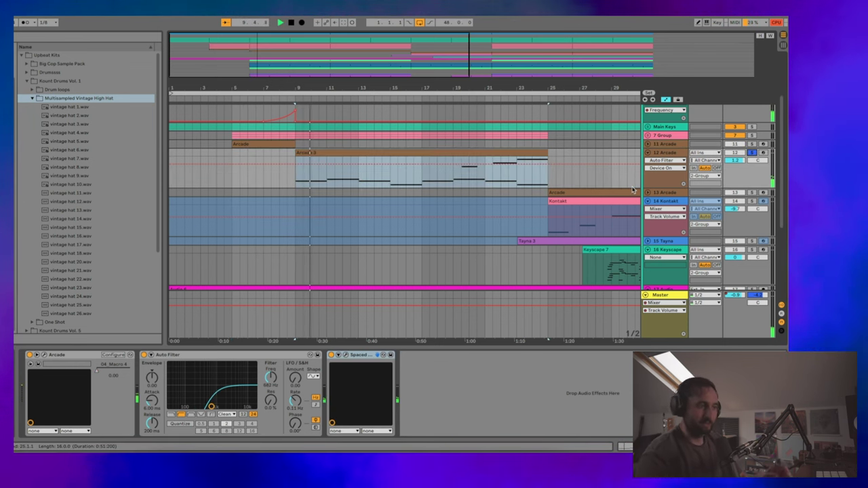
scroll(632, 189, up, 4)
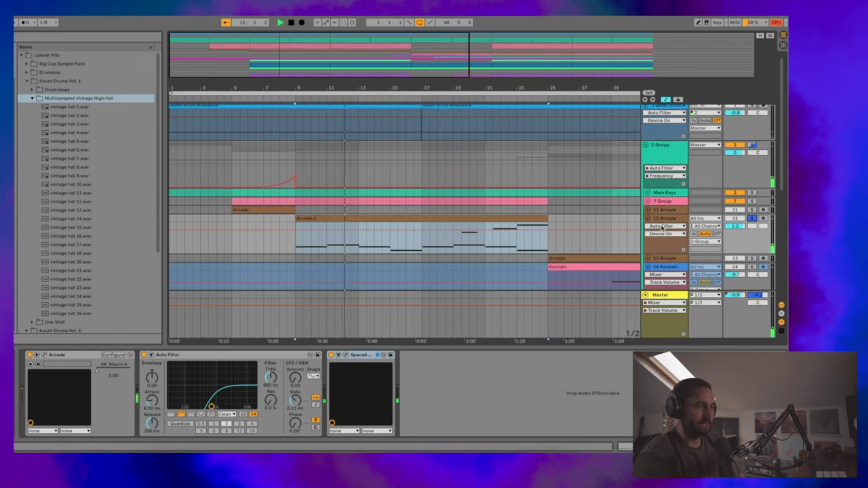
- View the Catnap instrument on the 12 Arcade track twice during playback, closing its window each time
click(44, 355)
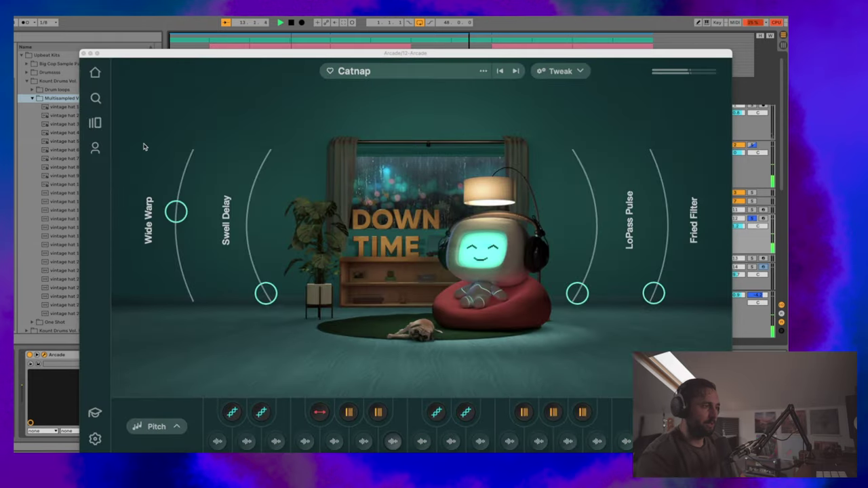
click(83, 54)
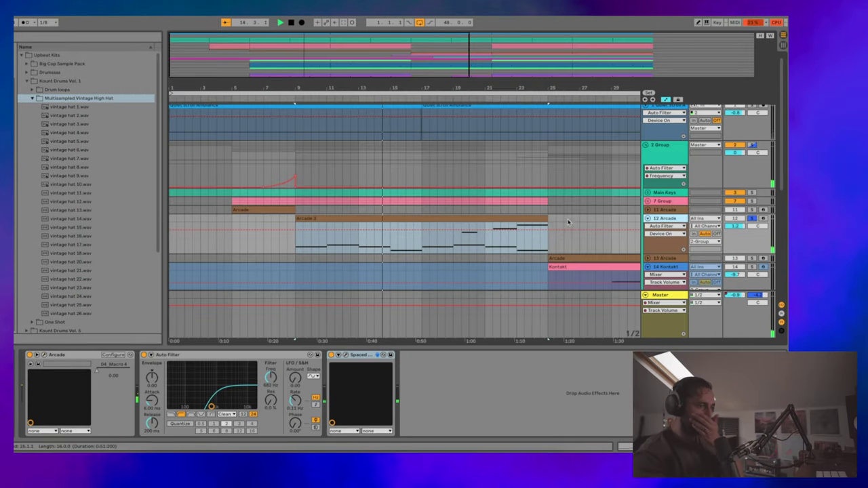
click(44, 355)
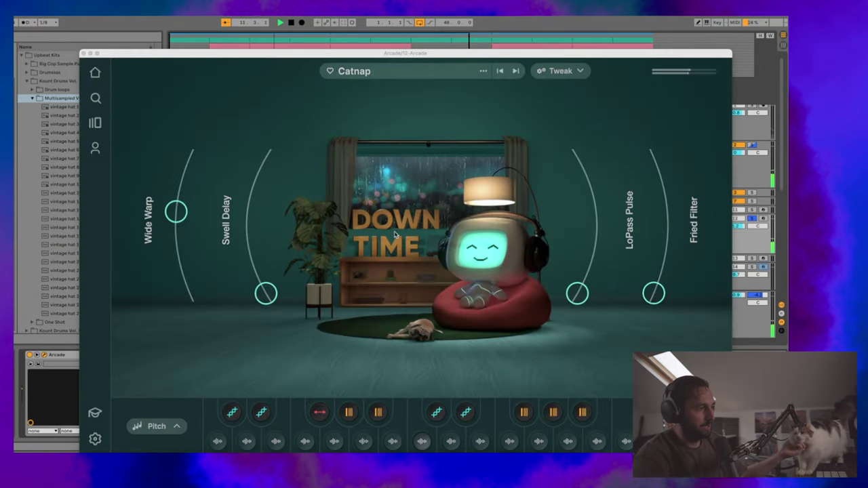
click(83, 53)
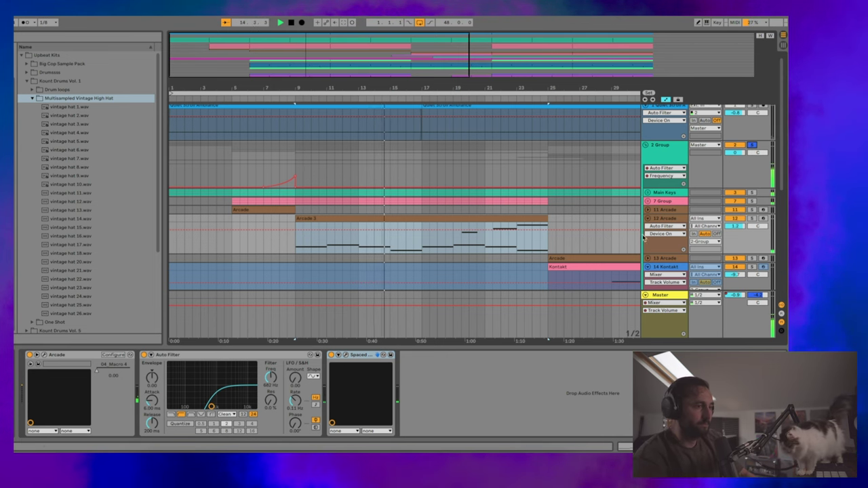
- Play the 2 Group in solo from bar 25, then solo the 13 Arcade track for the same section
scroll(536, 259, down, 1)
click(548, 254)
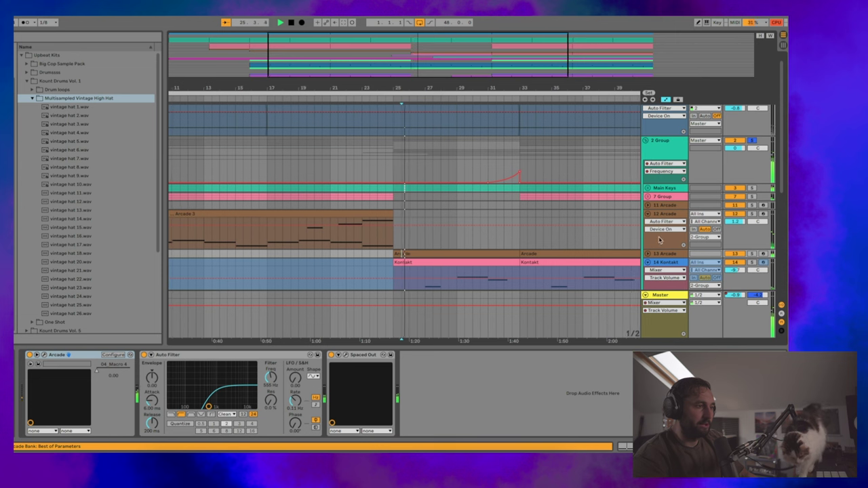
click(458, 255)
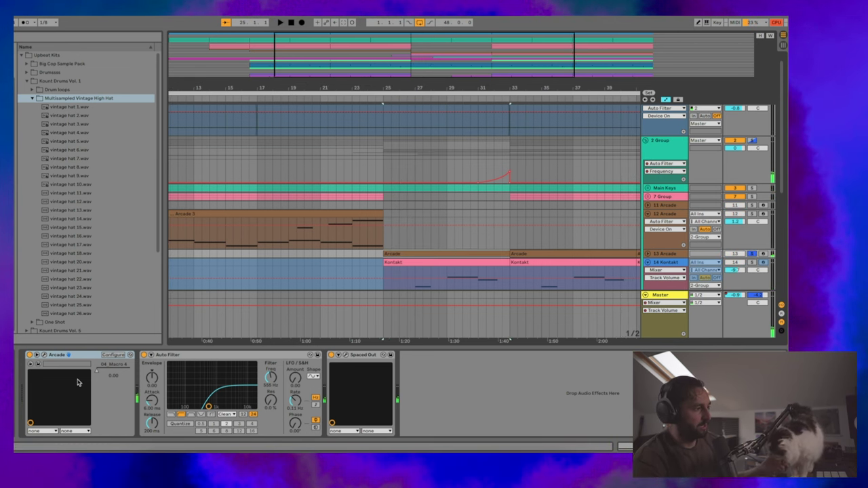
- View and close the 13 Arcade track's Angelic Forest instrument, and play the section from bar 25 again
click(43, 355)
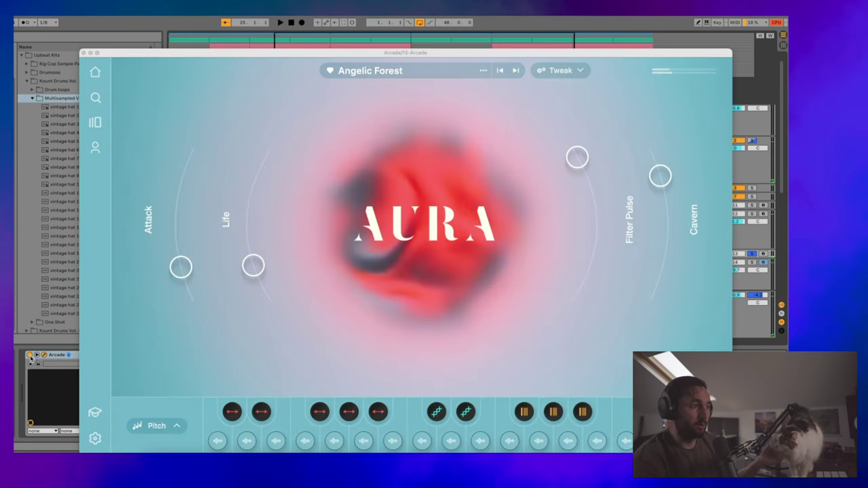
click(83, 53)
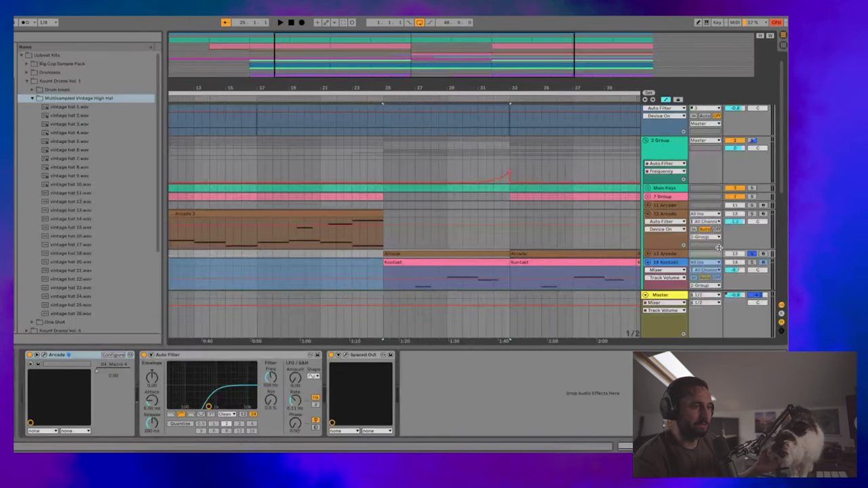
key(space)
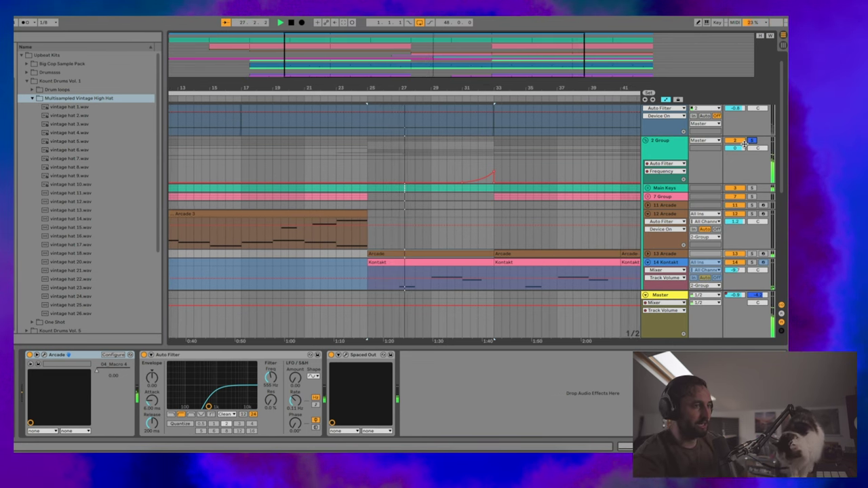
- Solo the 14 Kontakt track, unfreeze it, and show its Wilhelm Dream - Pad instrument in Kontakt
scroll(663, 208, down, 3)
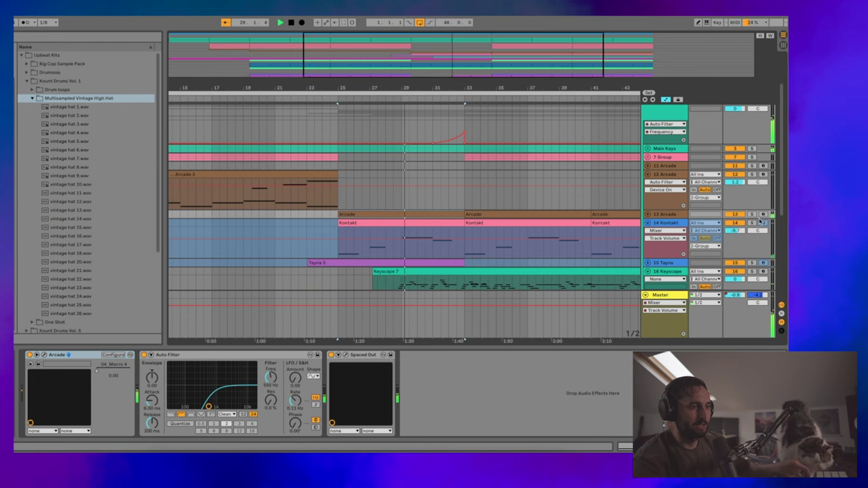
click(751, 223)
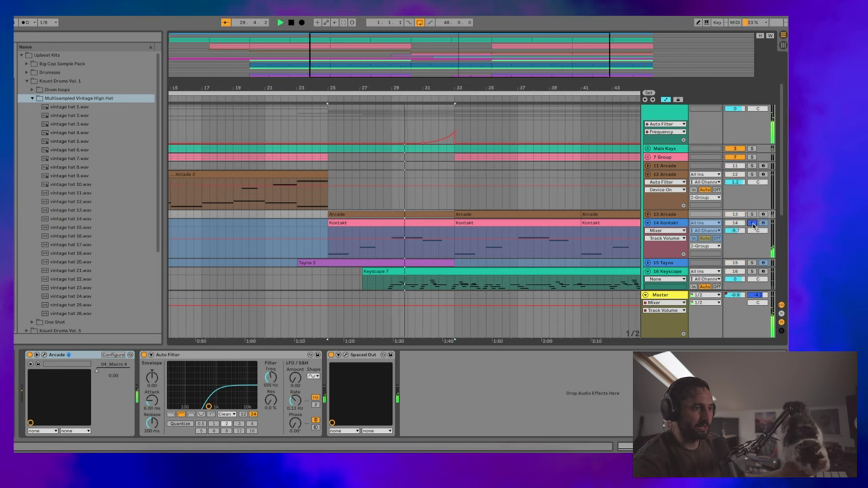
click(668, 224)
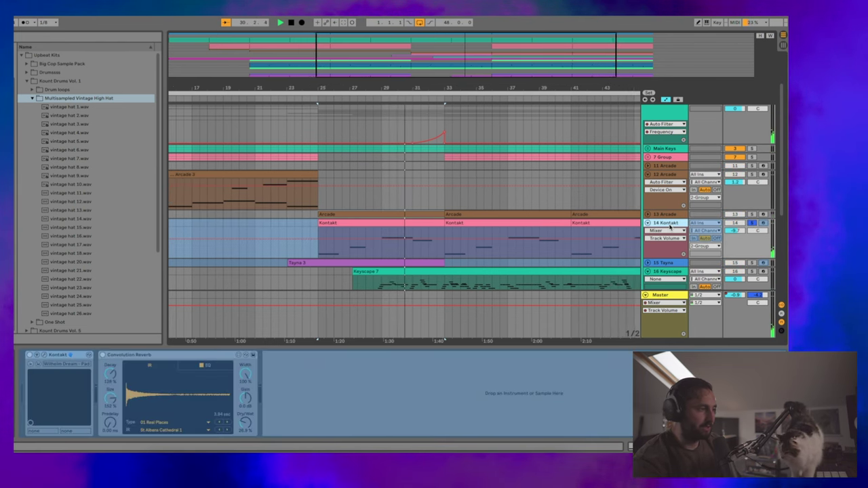
right_click(670, 226)
click(686, 251)
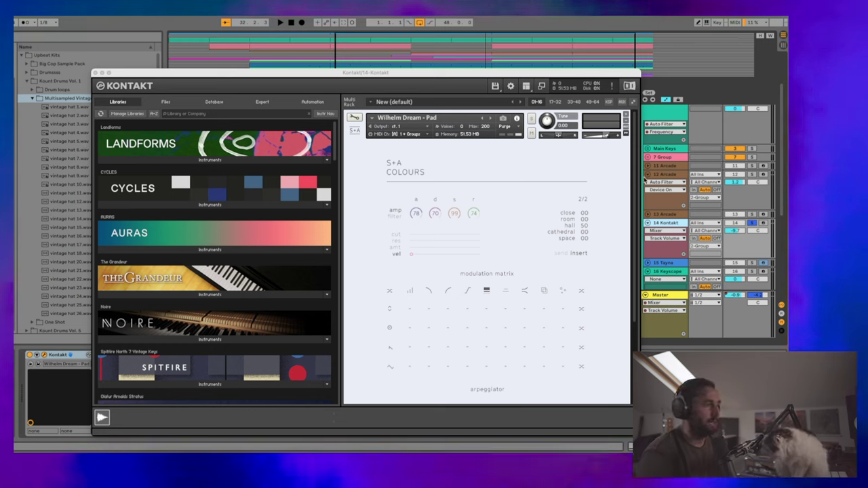
- Close the Kontakt instrument window, play the Kontakt clip from bar 25 in solo, and freeze the 14 Kontakt track again
click(96, 72)
click(461, 226)
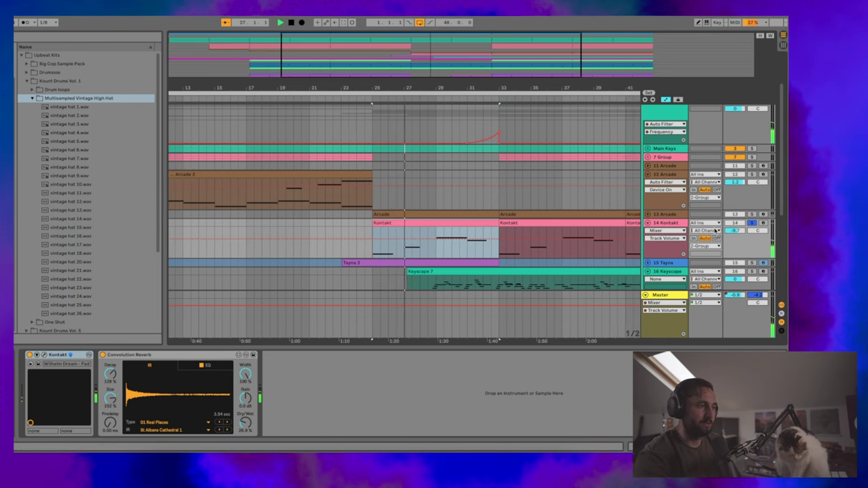
scroll(678, 226, down, 2)
- Unfold the 15 Tayna track, unfreeze and solo it, and play its Tayna 3 clip
click(650, 227)
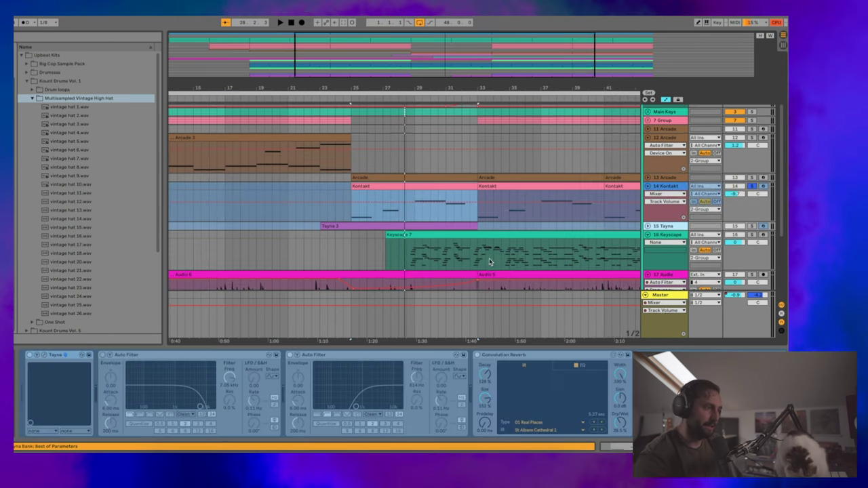
click(648, 226)
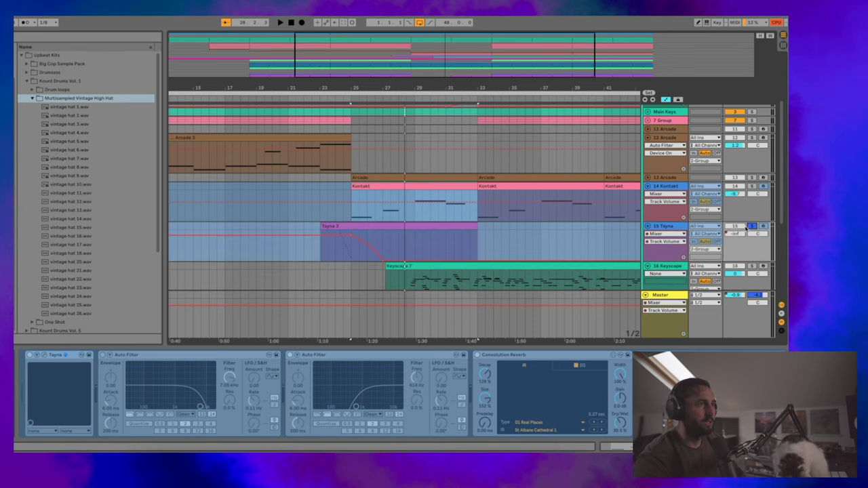
key(space)
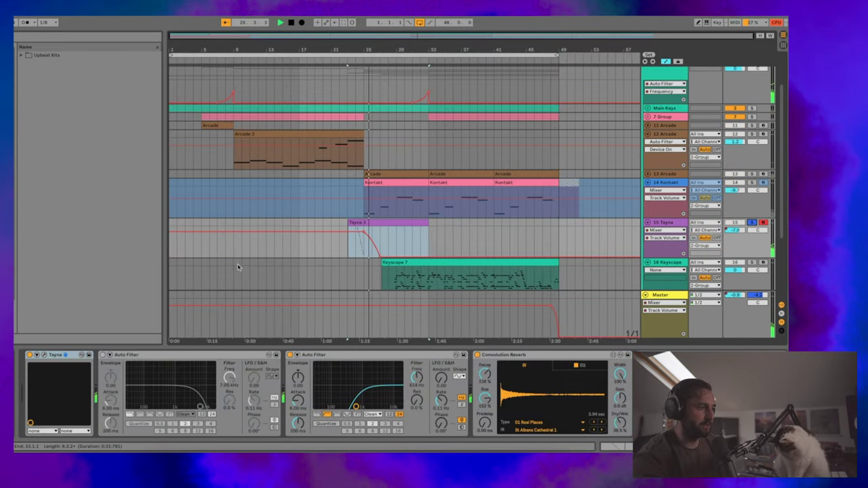
- View the Tayna instrument's settings during playback and close its window
click(43, 355)
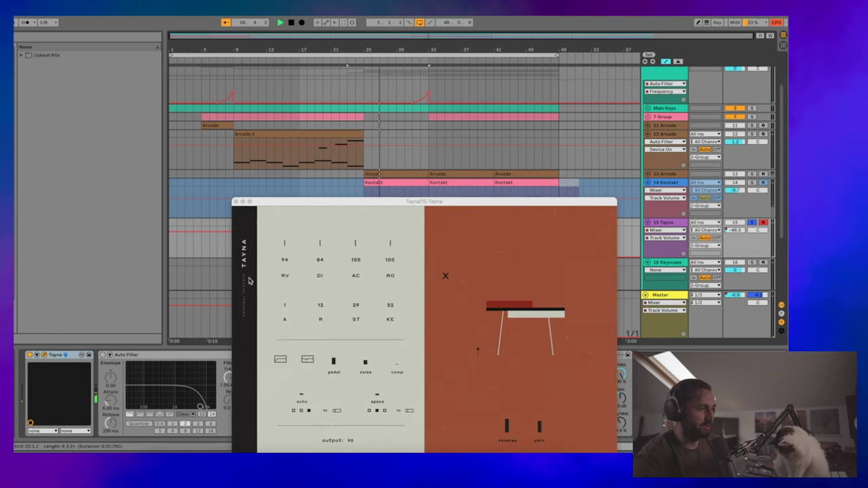
click(506, 300)
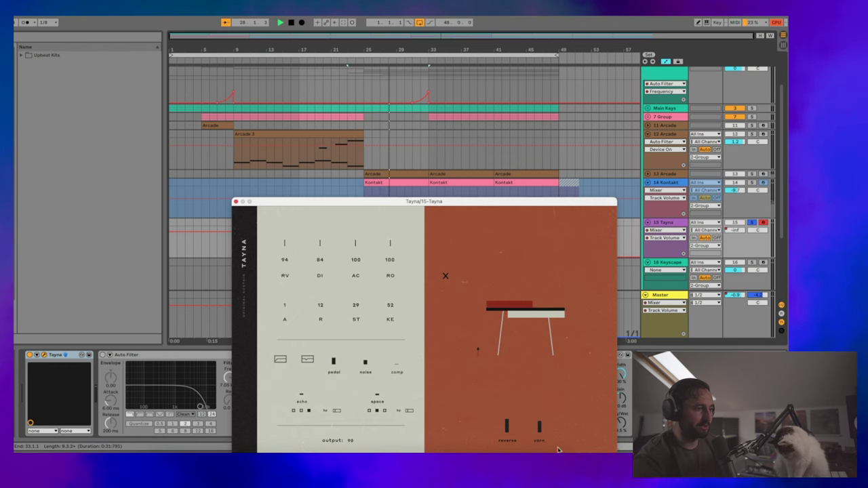
click(235, 202)
- Replay the Tayna 3 clip from bar 24 and inspect the track volume fade-out automation after bar 25
key(space)
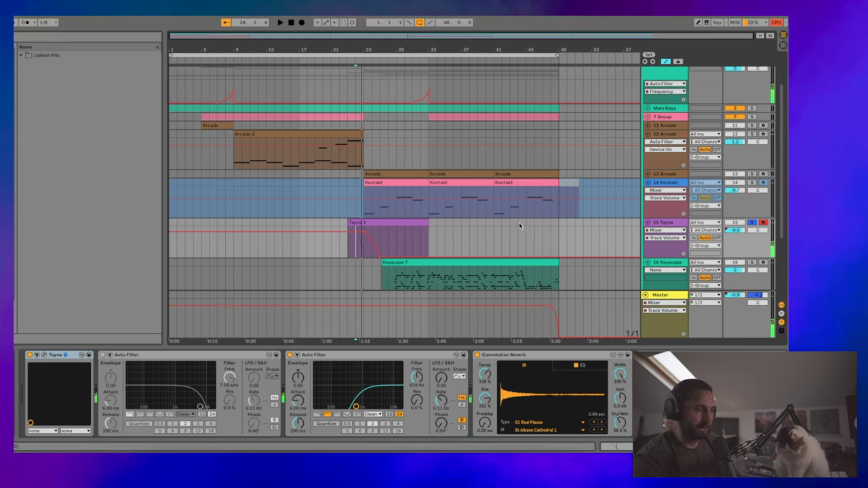
key(space)
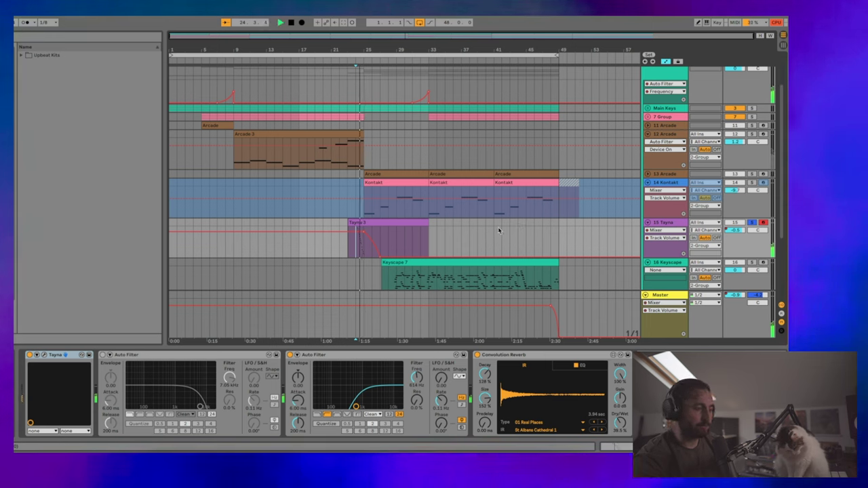
mouse_move(363, 234)
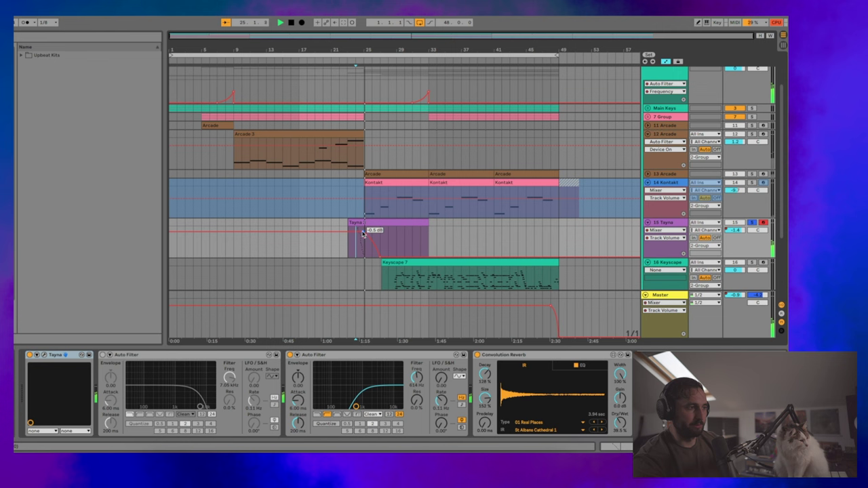
drag(362, 234, 374, 242)
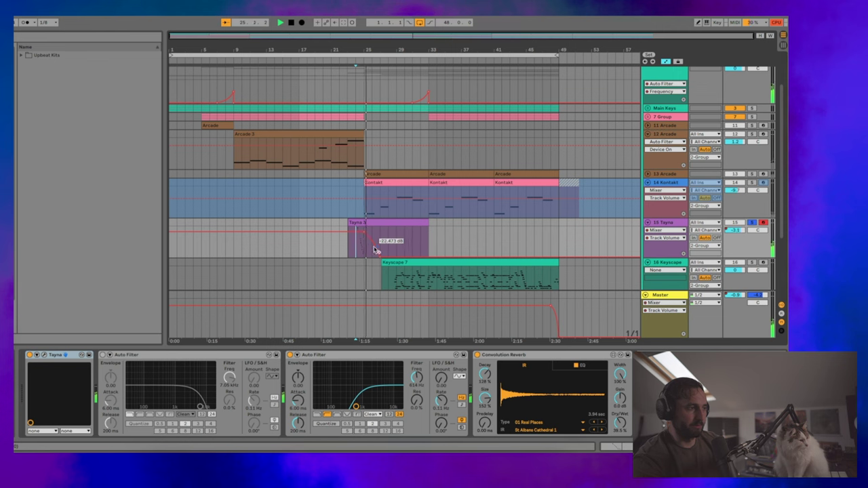
- Freeze the 15 Tayna track again
right_click(682, 223)
click(504, 238)
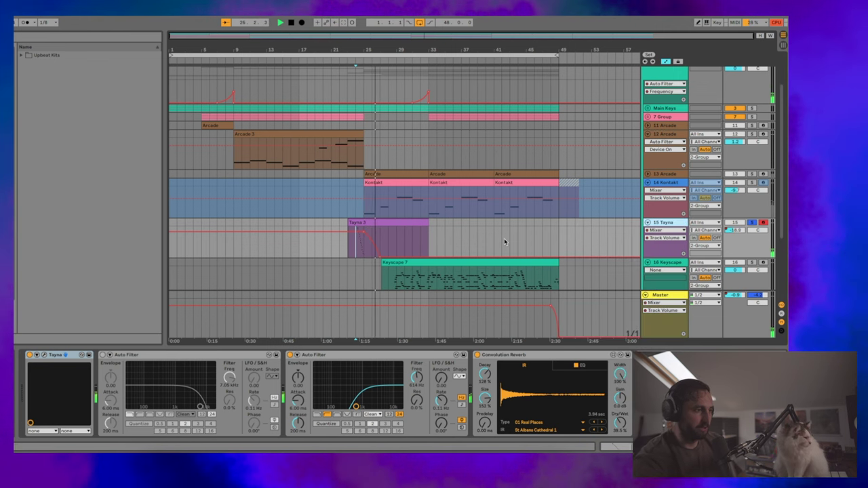
right_click(644, 223)
- Solo the 16 Keyscape track, view and close its Warm Wurli bit driven instrument, and play further into the Keyscape 7 clip
scroll(447, 159, down, 3)
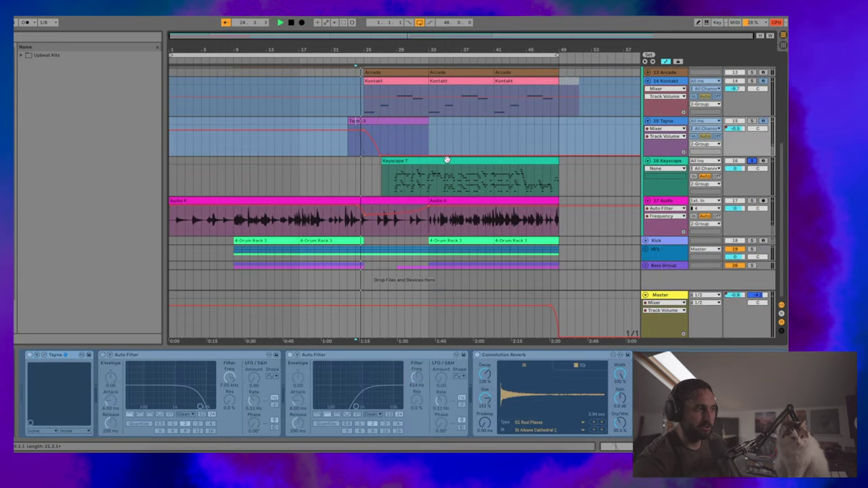
click(447, 159)
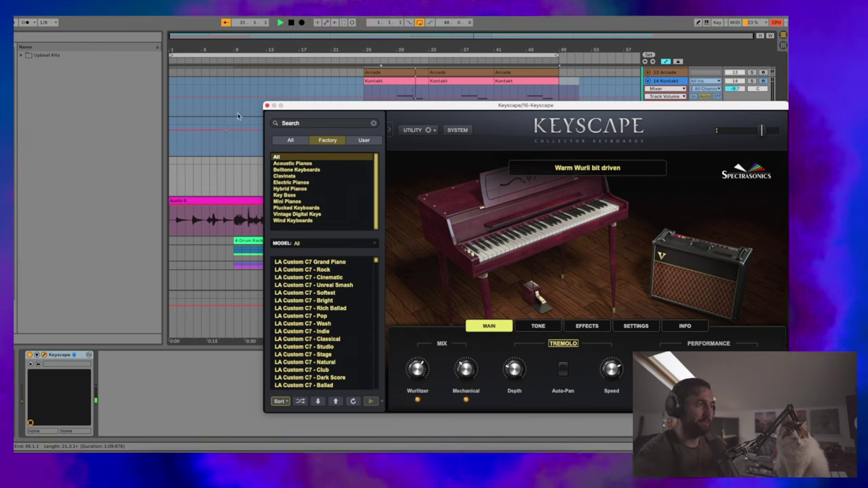
click(267, 106)
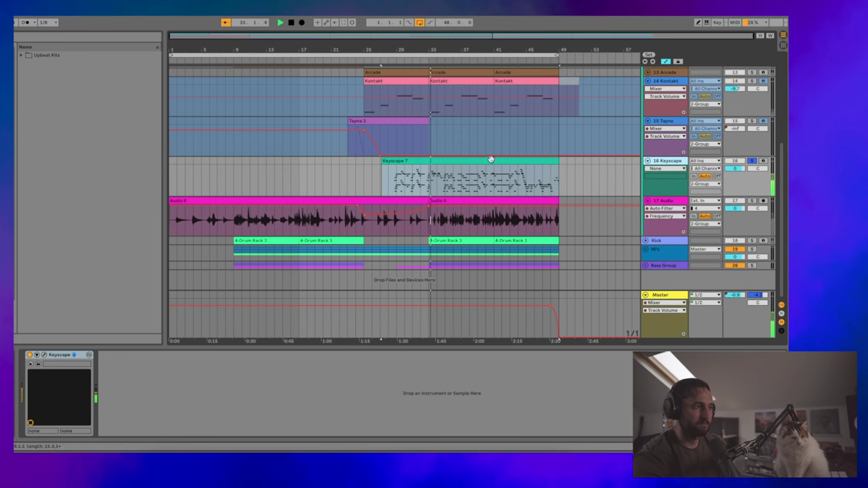
click(453, 180)
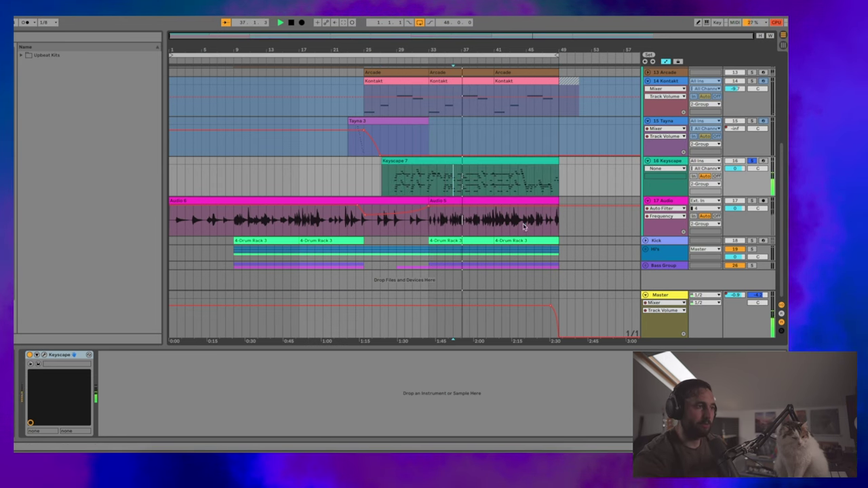
- Solo the 17 Audio track in place of 16 Keyscape and play its first audio clip from the beginning
scroll(475, 217, up, 5)
scroll(456, 207, down, 4)
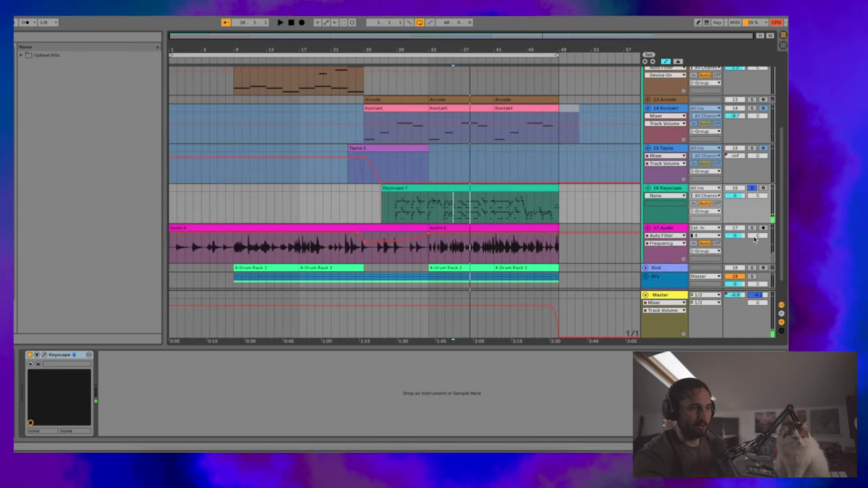
click(213, 227)
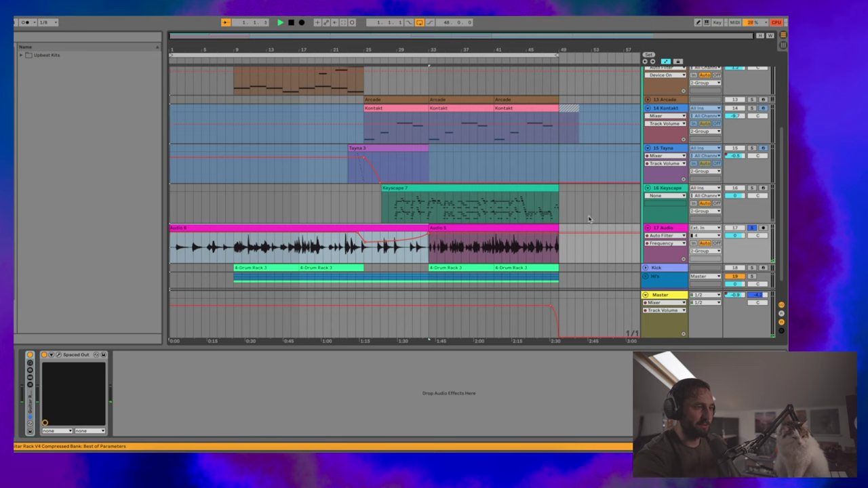
key(space)
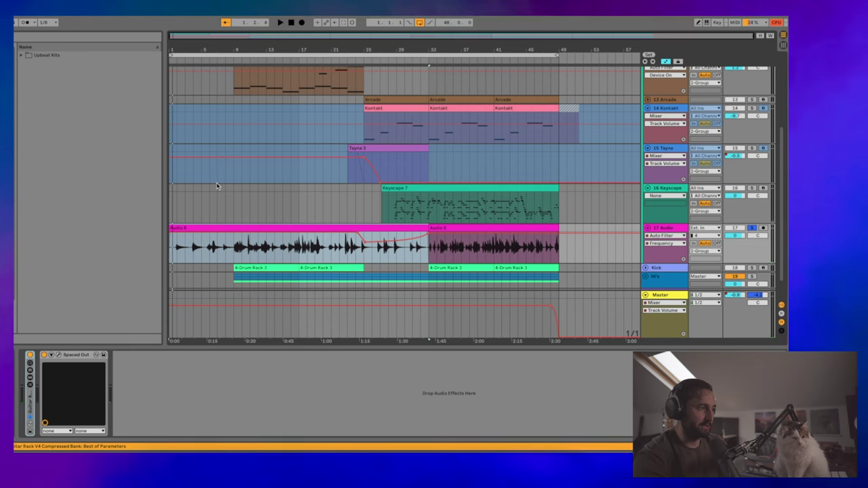
key(space)
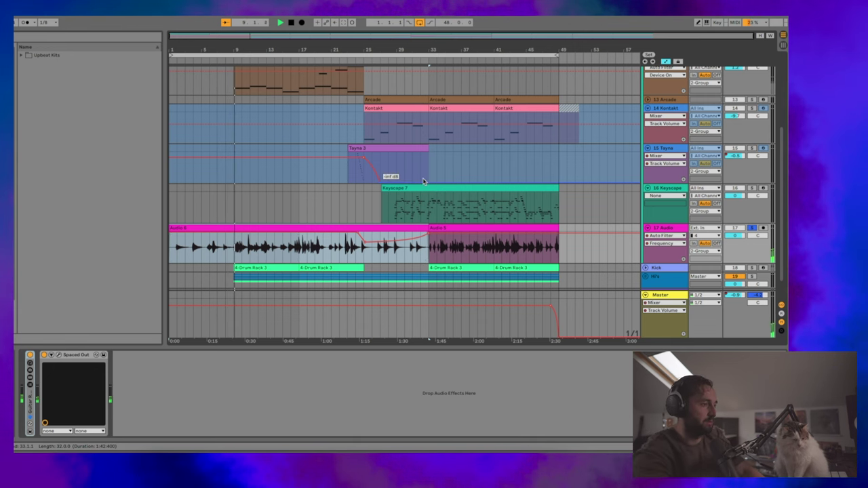
- Solo the 2 Group instead of the 17 Audio track and play the arrangement from bar 1
scroll(755, 228, up, 3)
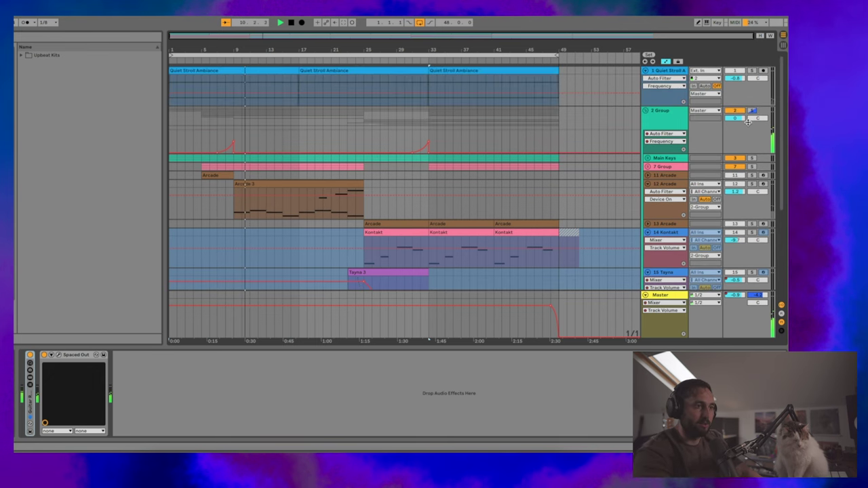
click(752, 115)
key(space)
key(space)
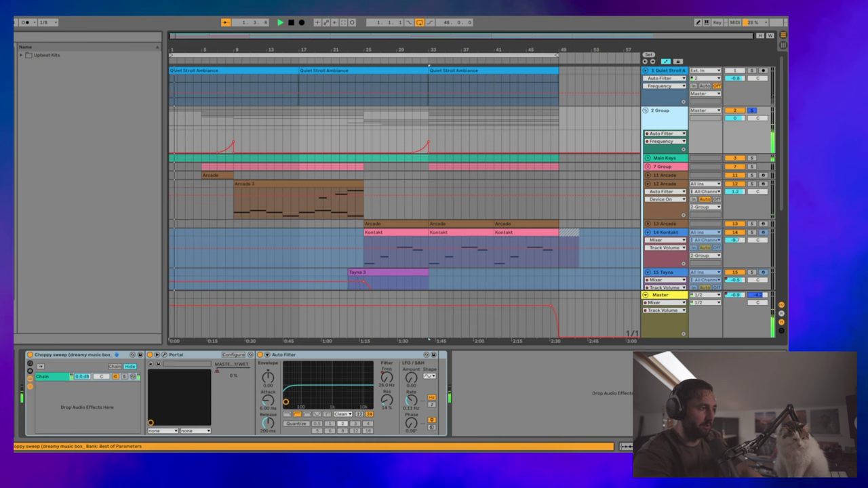
- Show the 2 Group's Portal dry/wet automation and its Auto Filter frequency automation, and play the filter rise leading into bar 33
right_click(216, 370)
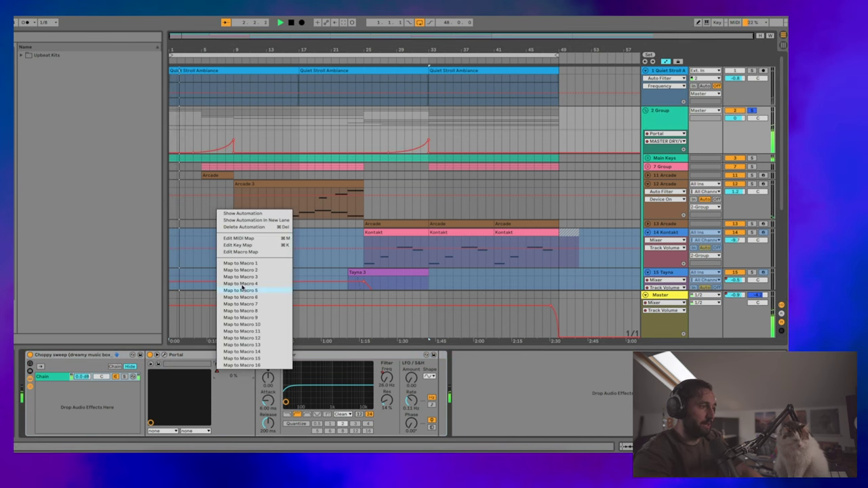
click(243, 214)
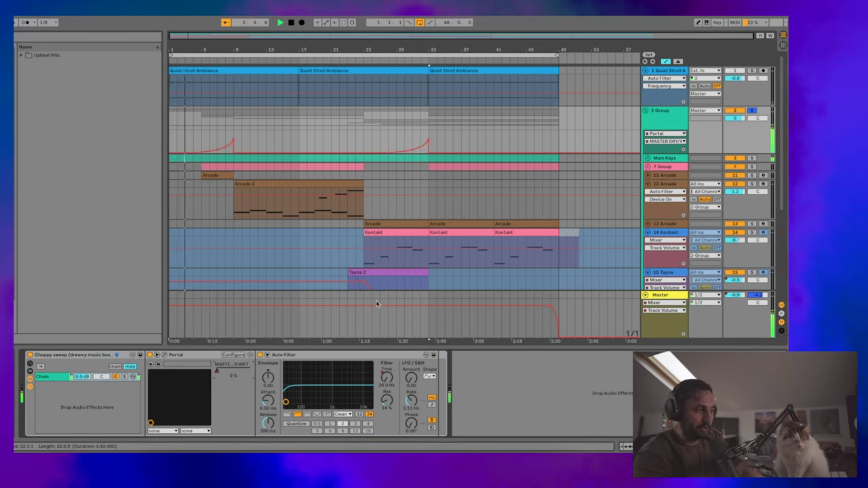
right_click(387, 377)
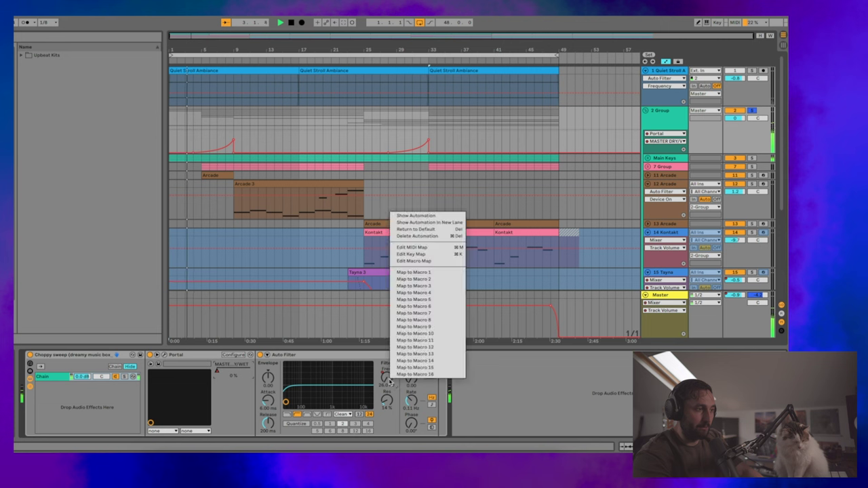
click(434, 215)
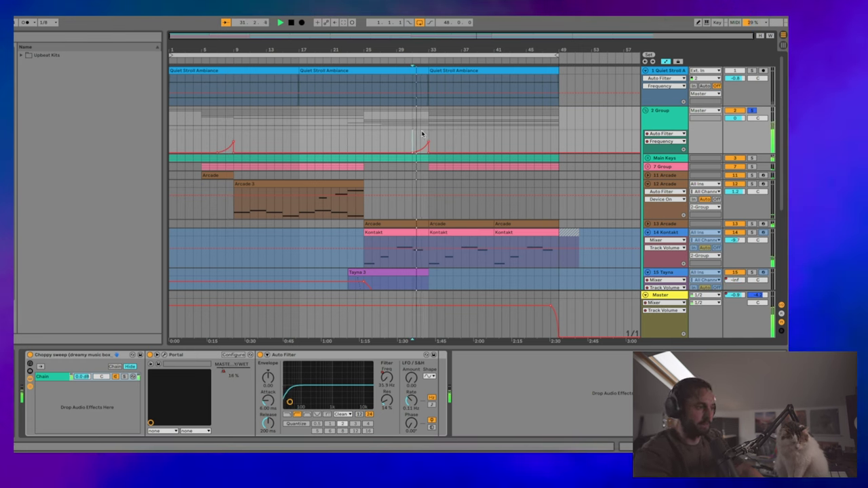
click(427, 130)
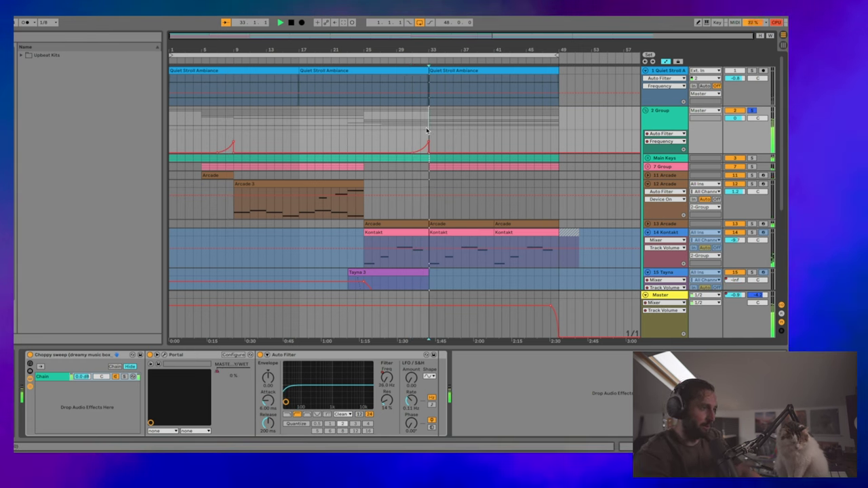
click(228, 142)
- Show the Portal dry/wet automation on the 2 Group again and play its rises into bars 9 and 33
right_click(228, 368)
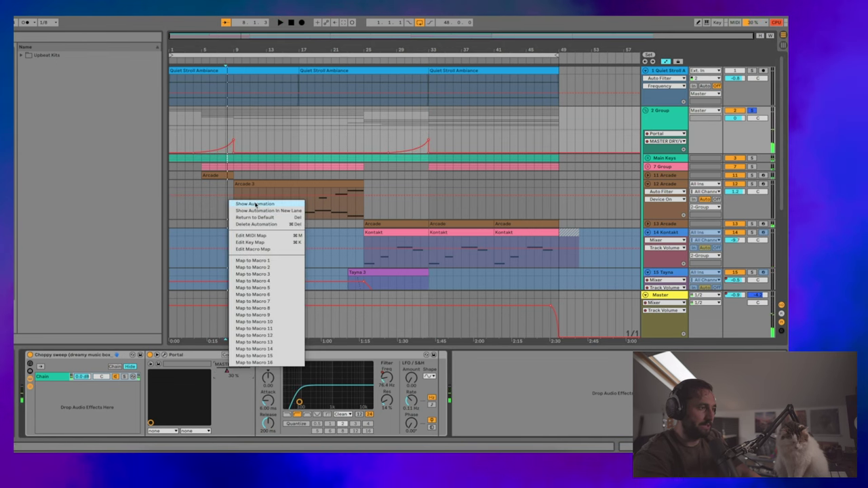
click(264, 204)
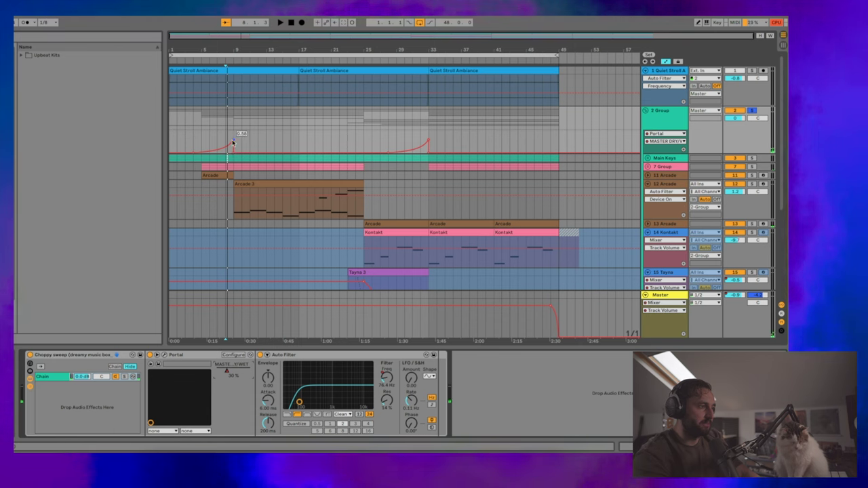
key(space)
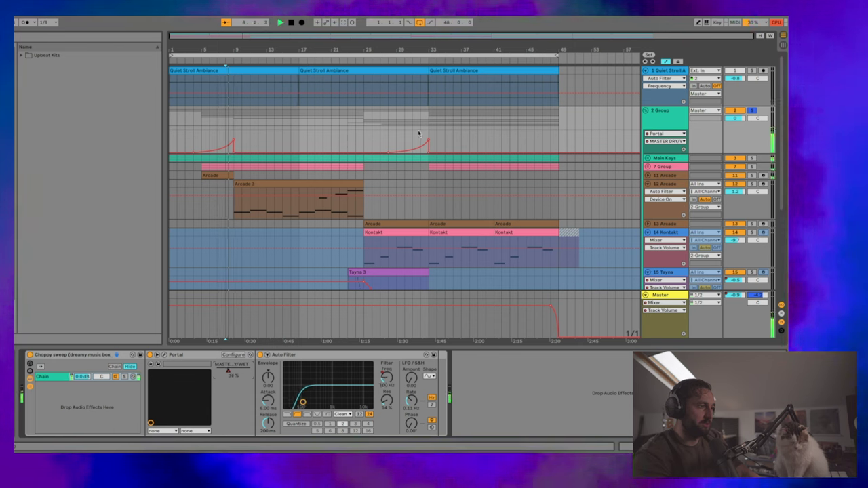
key(space)
key(space)
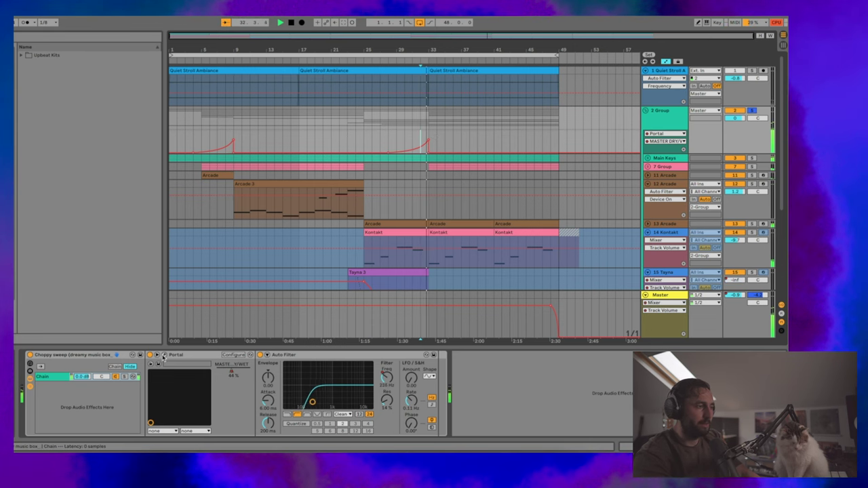
- Open the 2 Group's Portal effect, browse the preset list around MONDO 2, and close the window
click(163, 357)
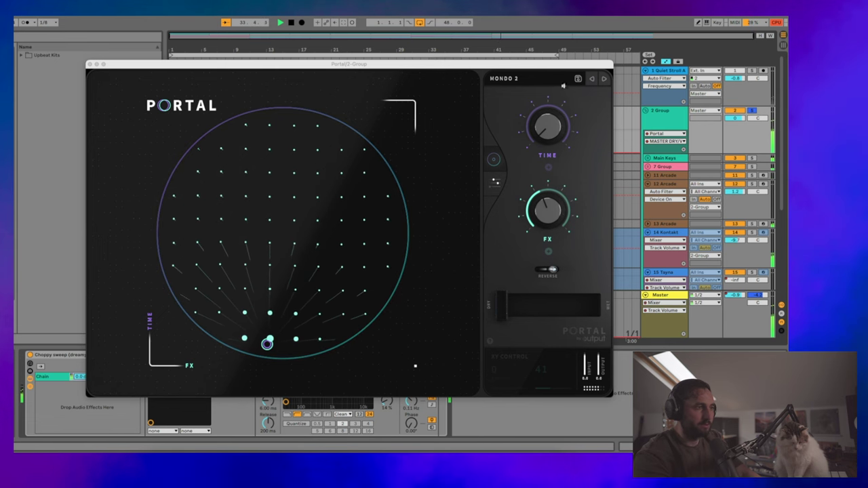
click(503, 78)
scroll(169, 285, down, 4)
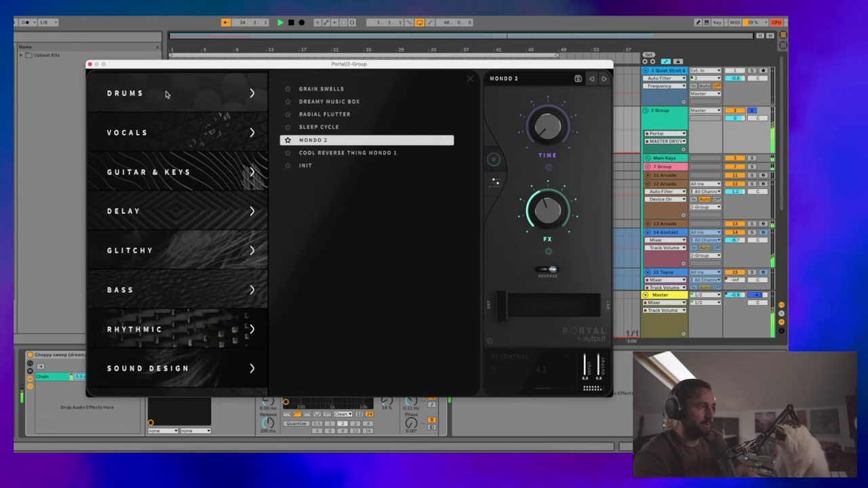
click(89, 64)
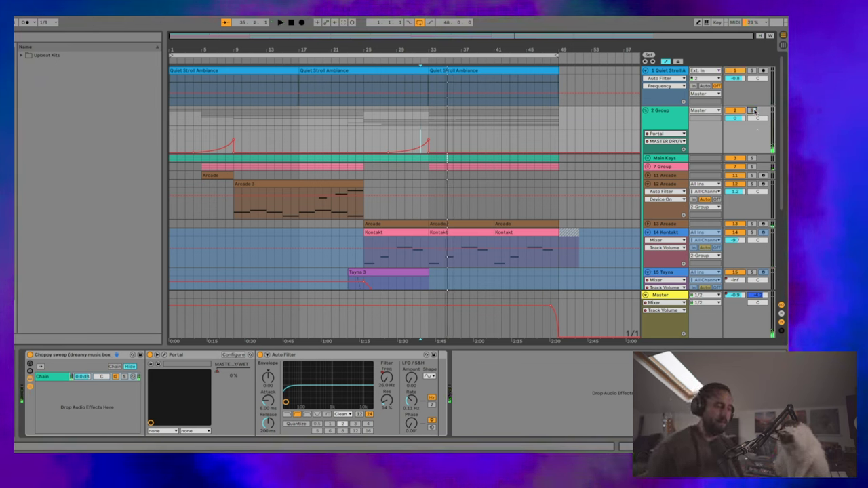
- Take the 2 Group out of solo and play the full mix through the transition into bar 33
key(space)
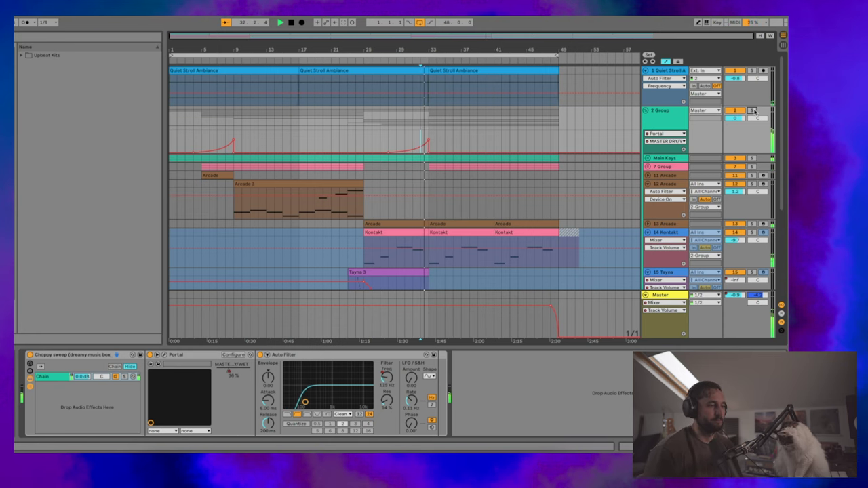